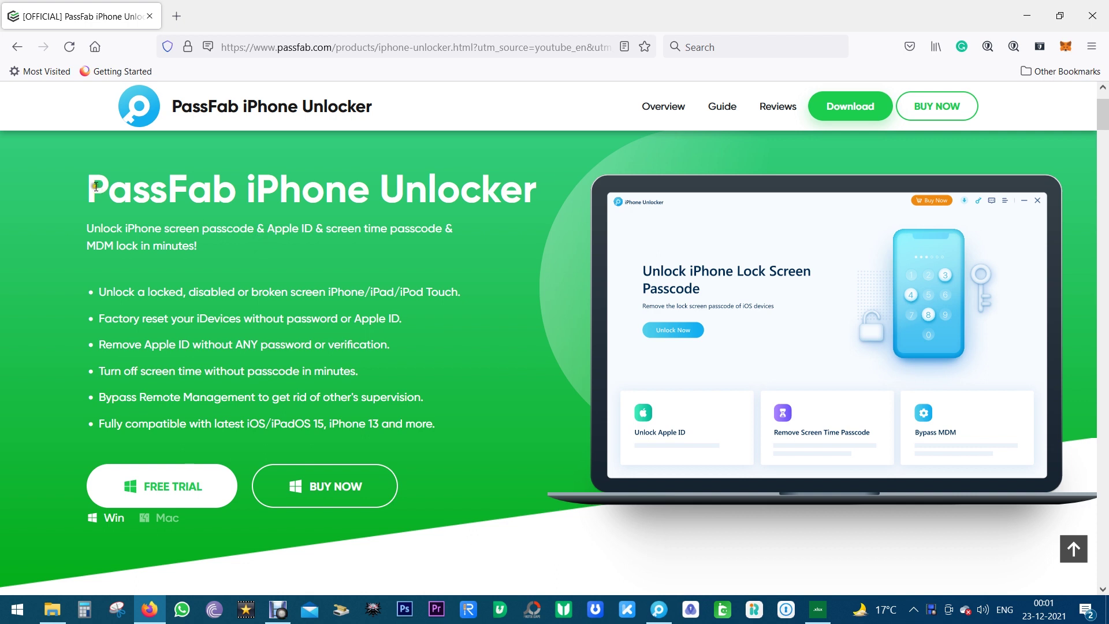
Highlight the PassFab iPhone Unlocker headline and the unlock-features subtitle line.
drag(96, 186, 536, 195)
click(535, 237)
drag(91, 230, 388, 227)
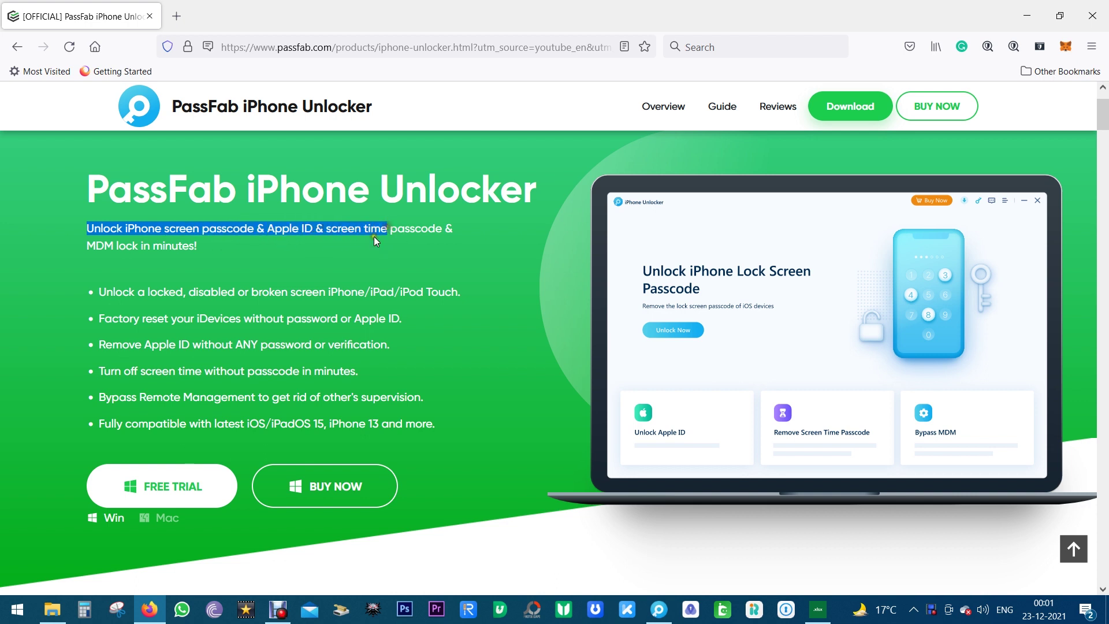
click(319, 245)
Show the disabled, Face/Touch ID unrecognized, and broken screen scenarios in Bypass iPhone Password.
scroll(443, 396, down, 6)
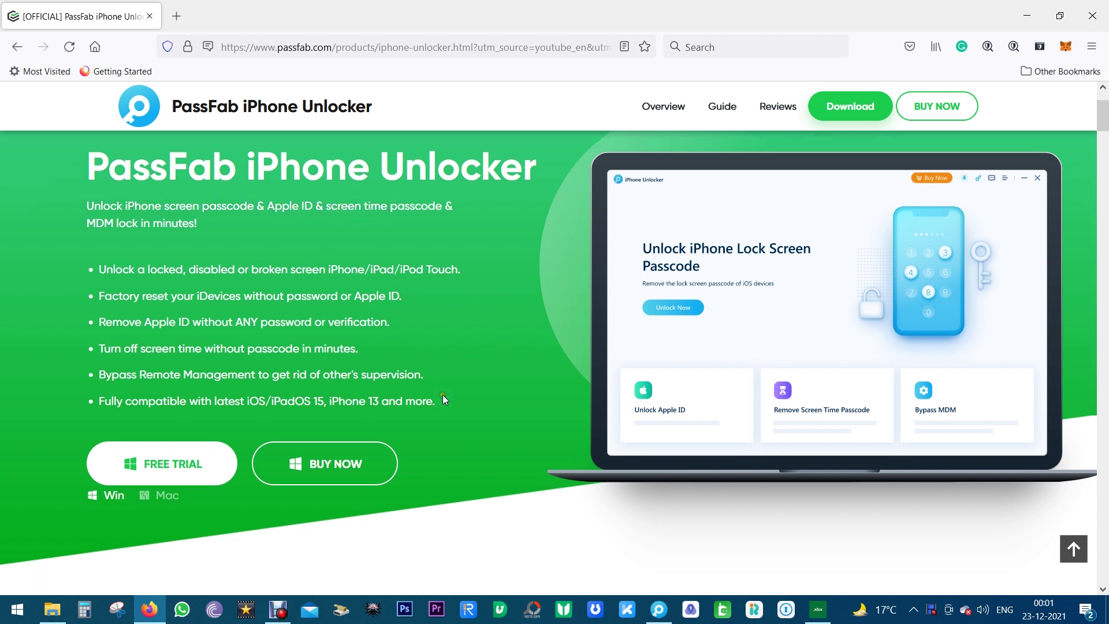
scroll(442, 396, down, 3)
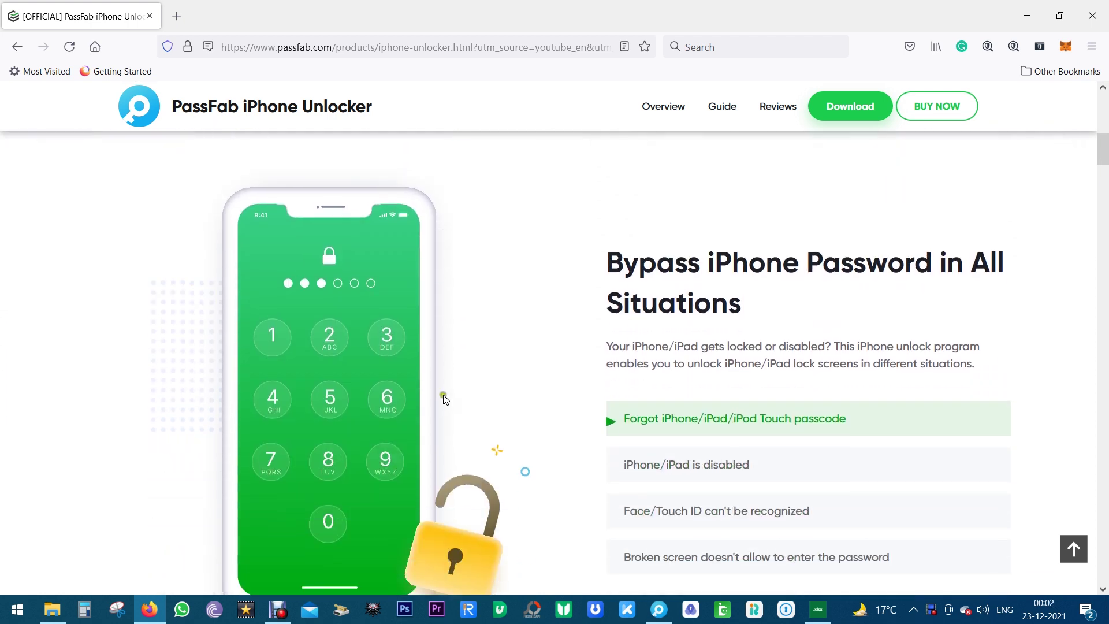
scroll(826, 442, down, 1)
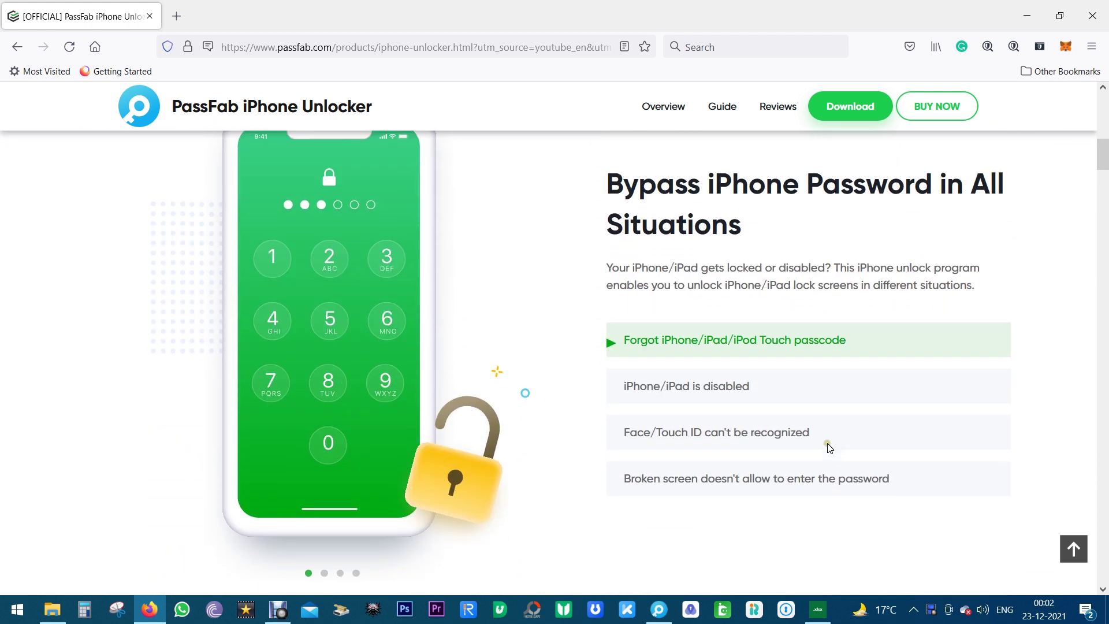
click(743, 392)
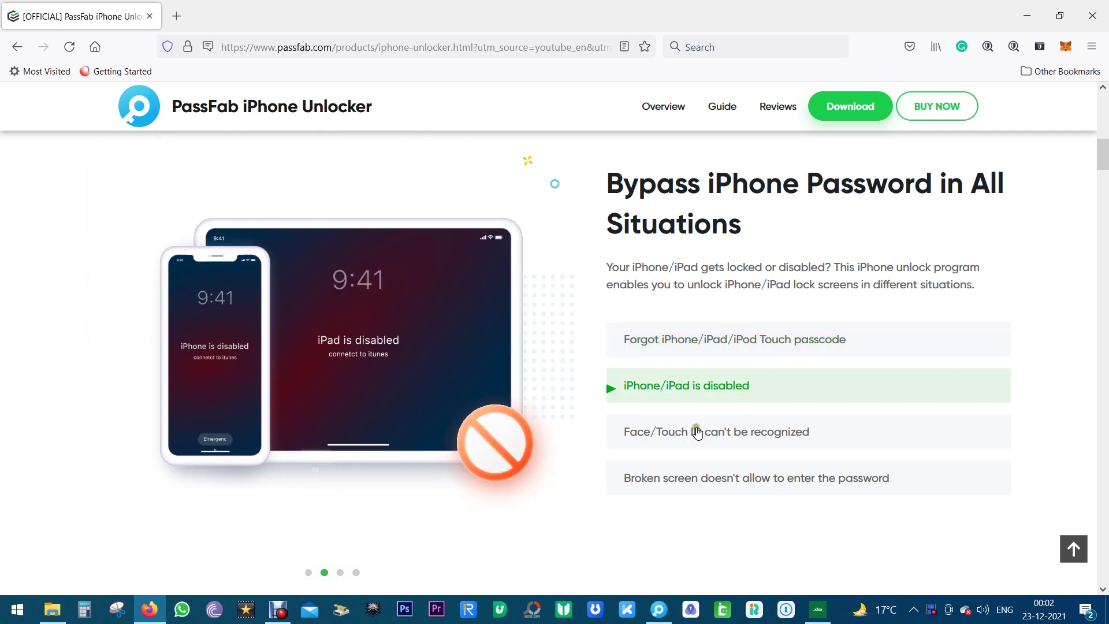
click(697, 431)
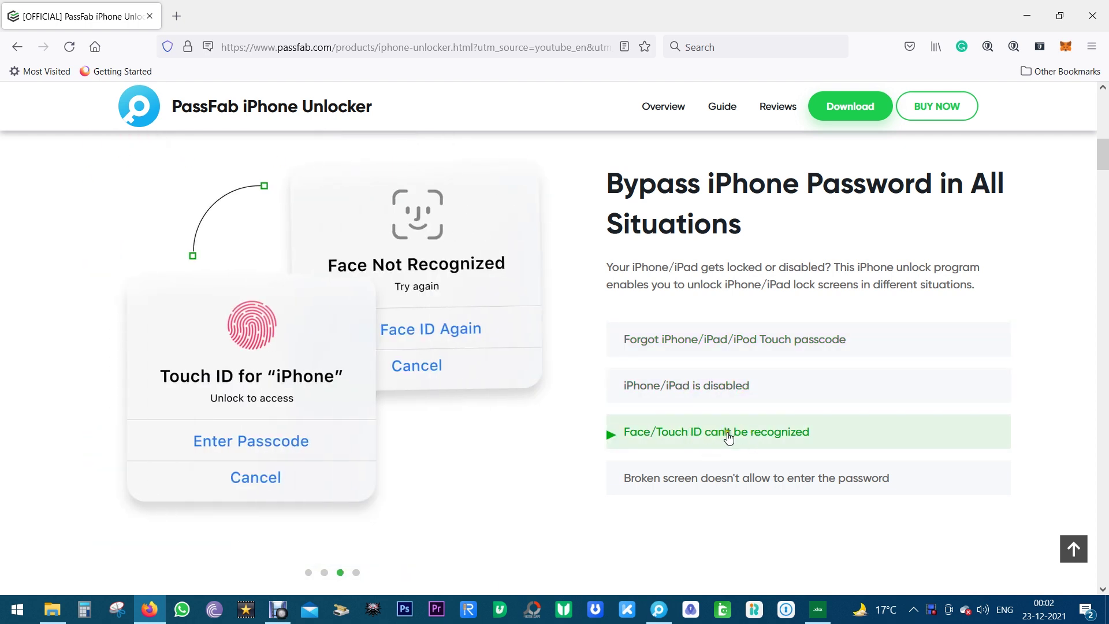
click(672, 485)
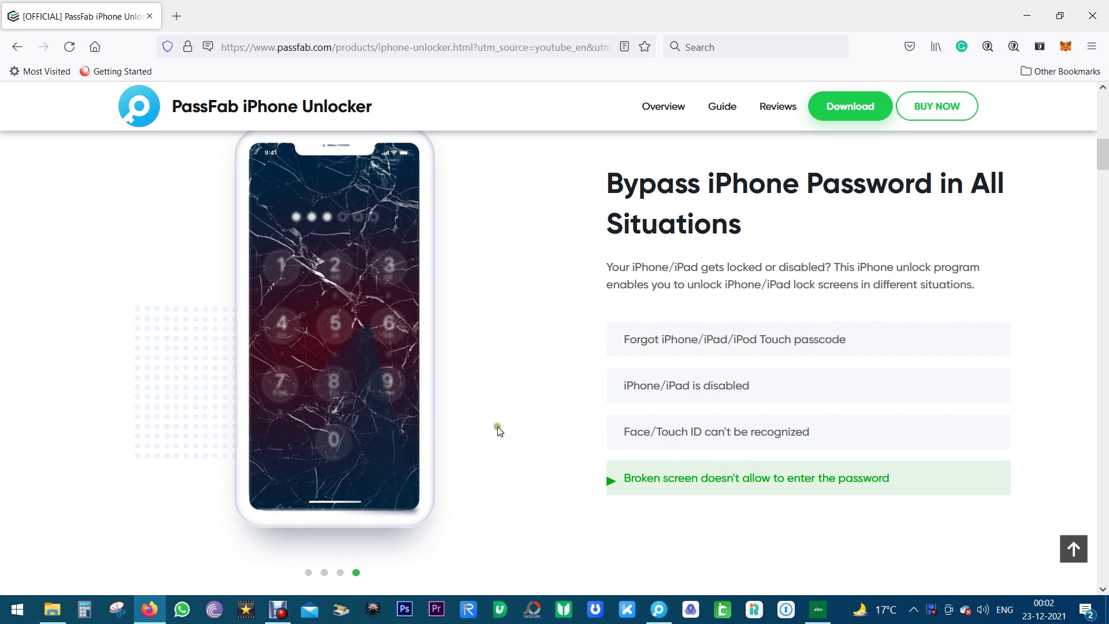
scroll(500, 432, up, 4)
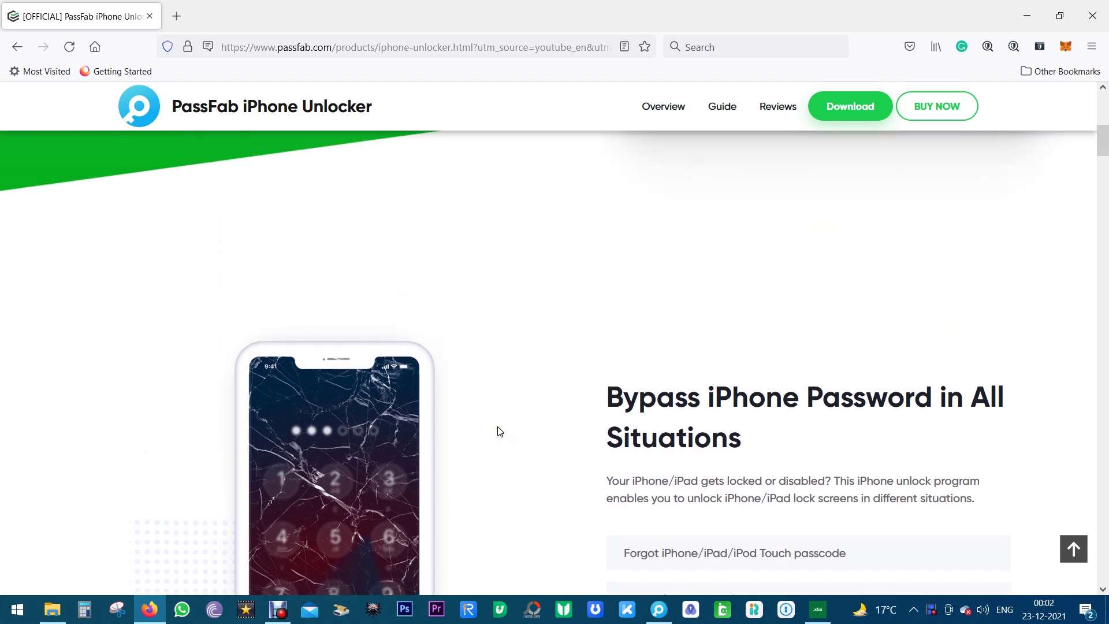
Scroll to the Factory Reset feature heading and highlight 'Factory Reset'.
scroll(500, 432, down, 5)
scroll(500, 432, down, 6)
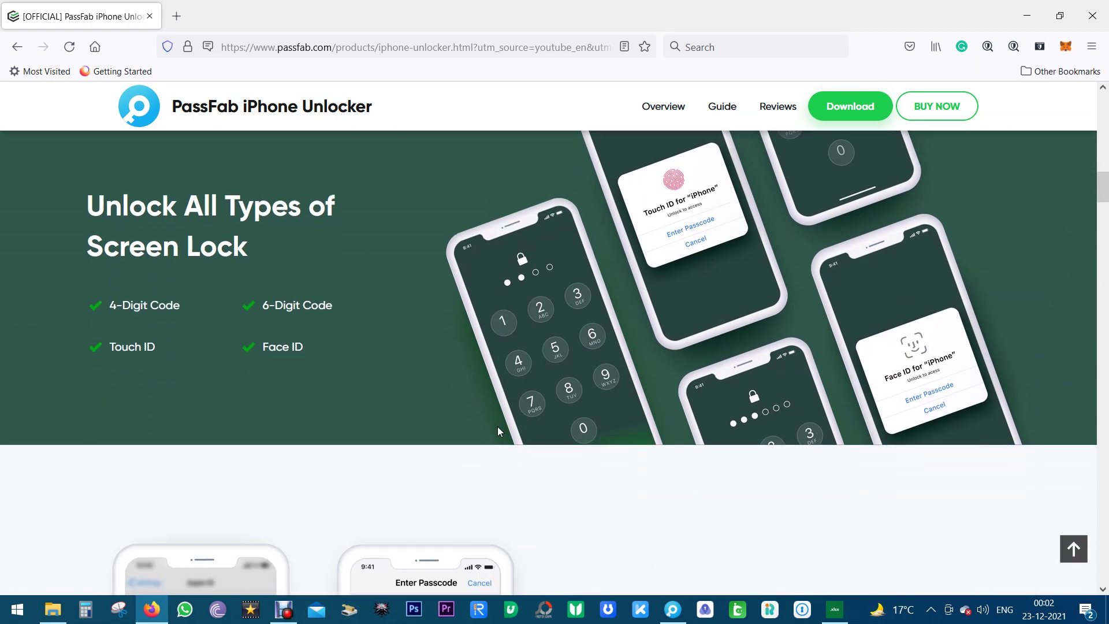
scroll(497, 430, down, 5)
drag(602, 327, 791, 330)
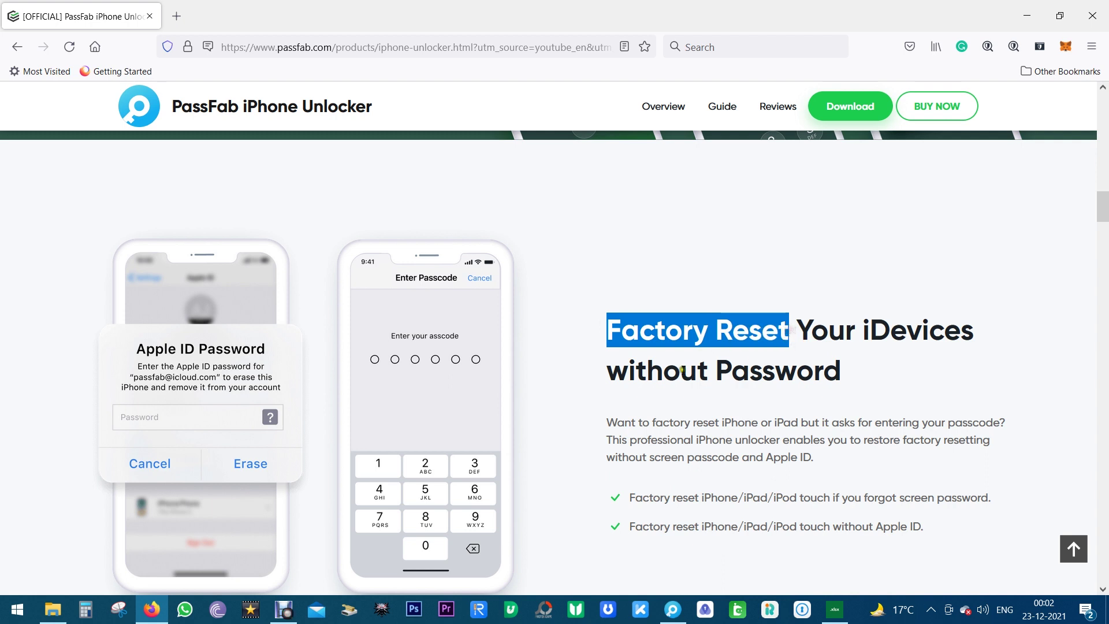
scroll(682, 370, down, 5)
click(705, 362)
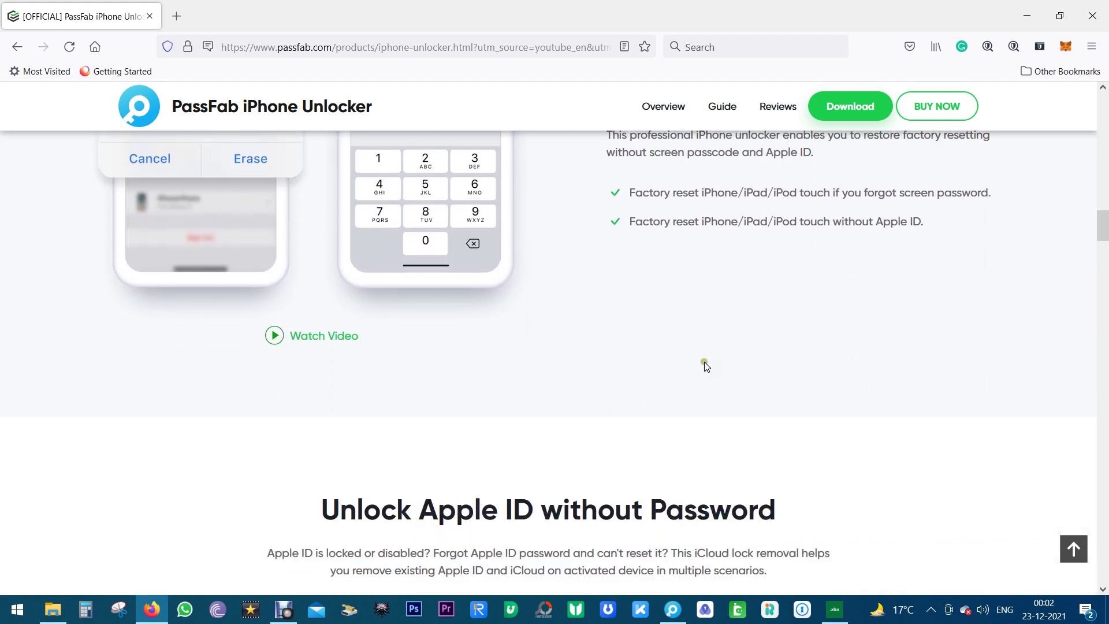
Scroll further down and highlight 'Screen Time' in its section heading.
scroll(694, 364, down, 9)
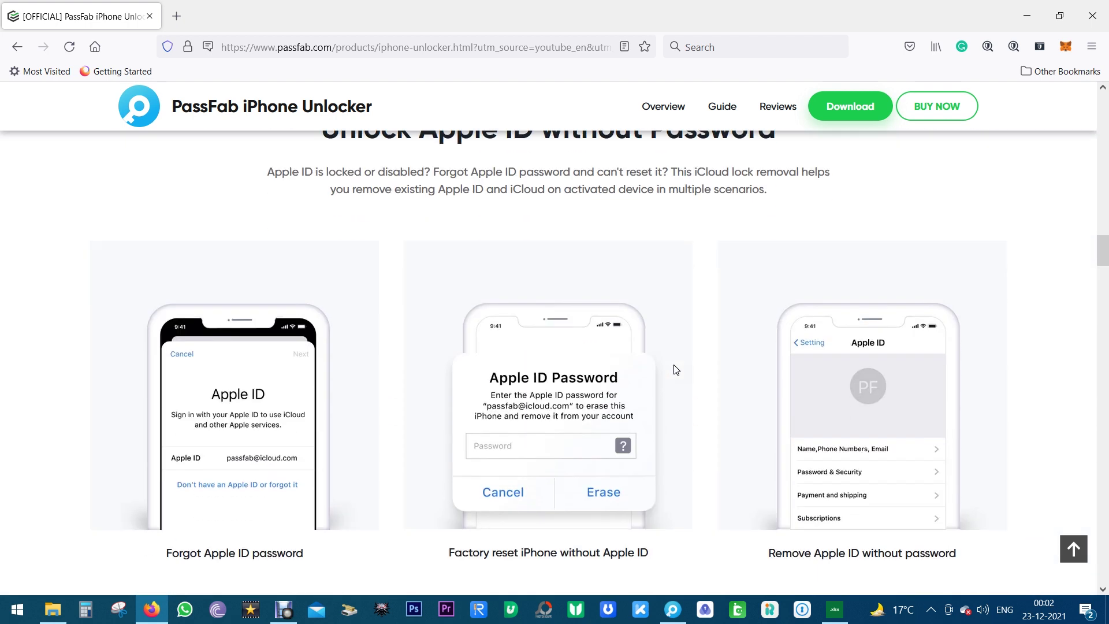
scroll(676, 370, down, 11)
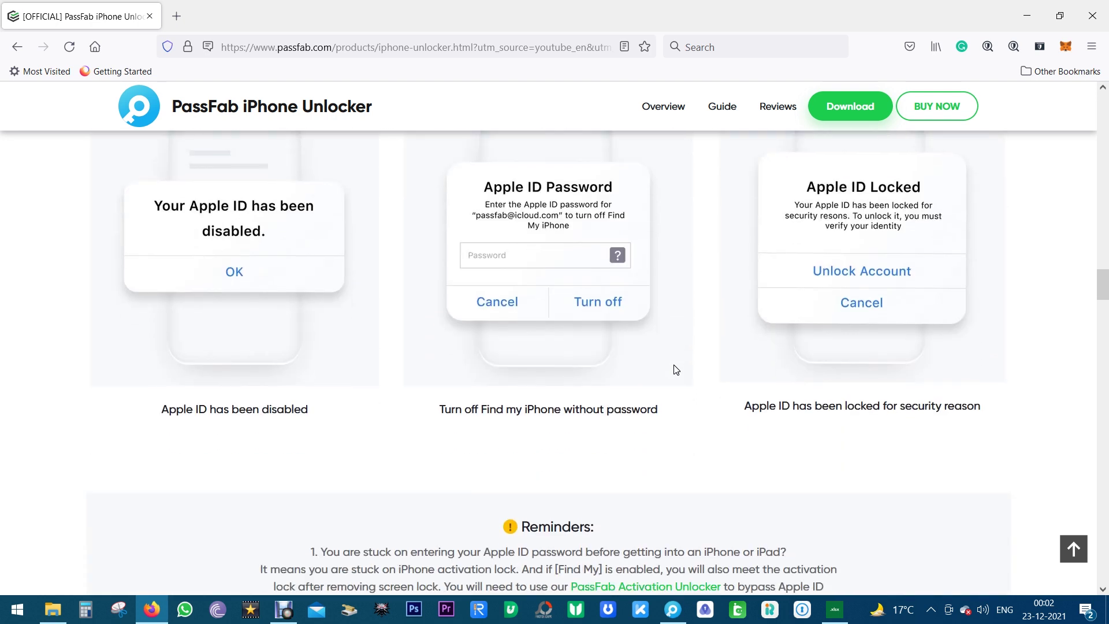
scroll(676, 370, down, 4)
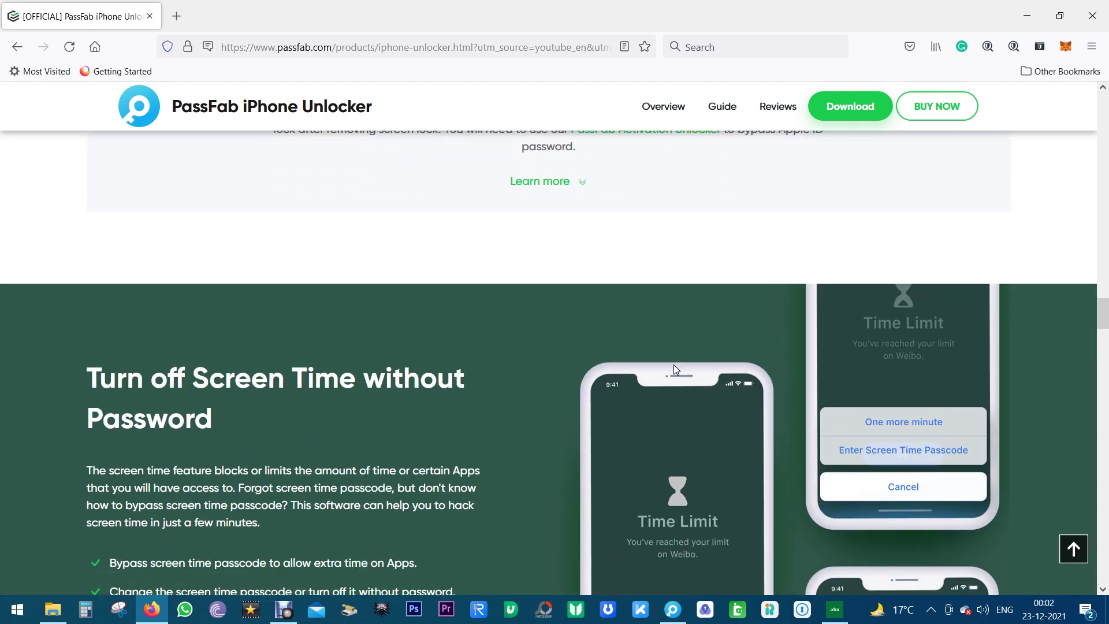
scroll(674, 365, down, 5)
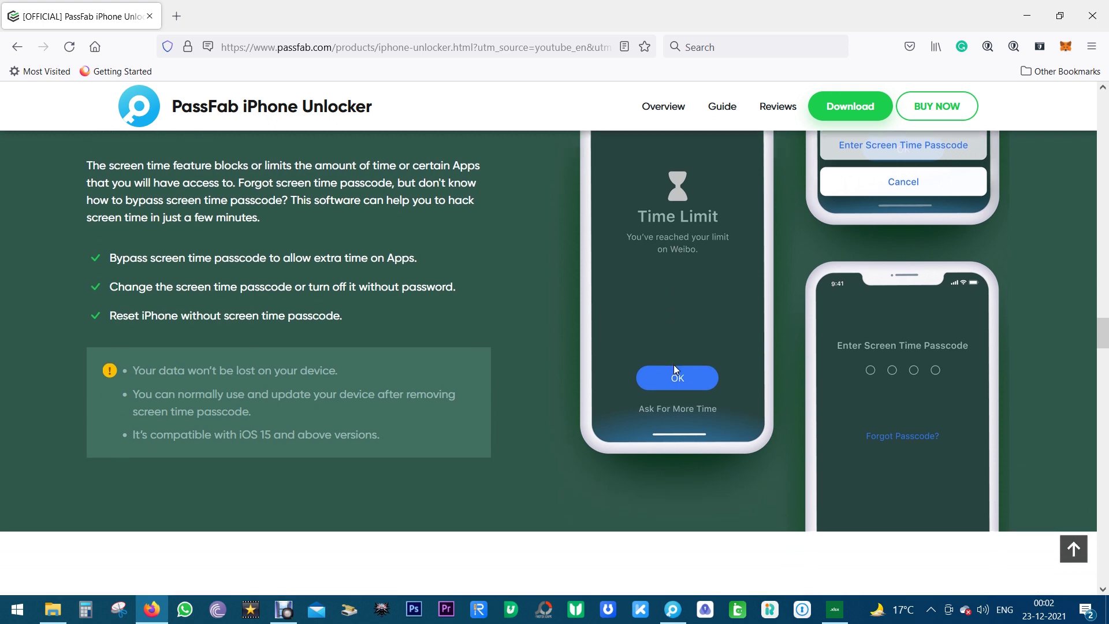
scroll(675, 370, down, 2)
scroll(675, 369, up, 7)
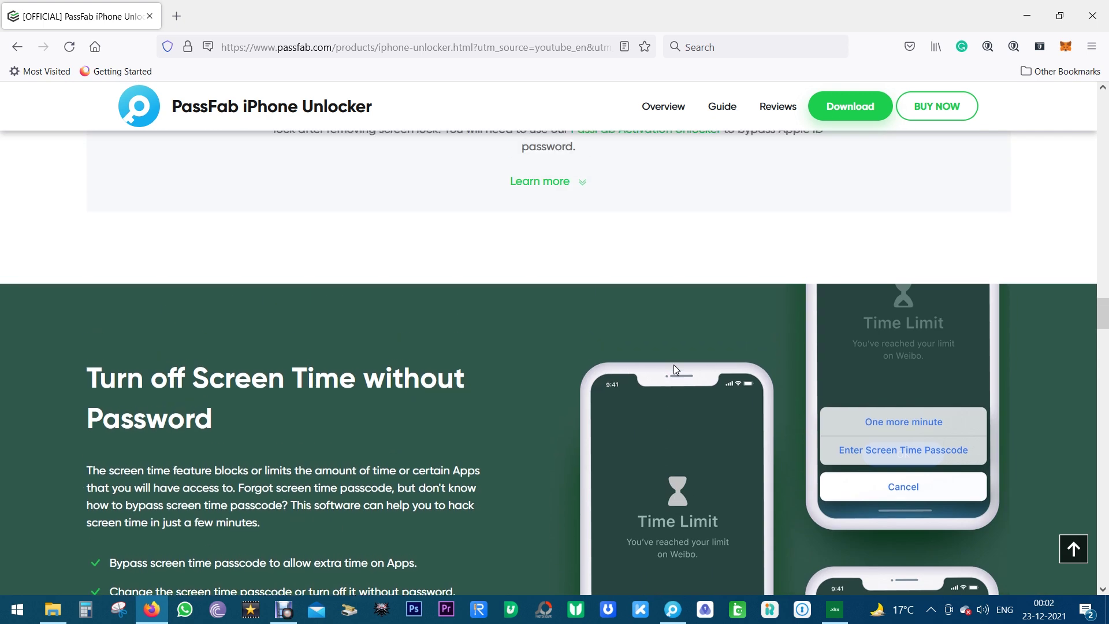
drag(197, 379, 361, 379)
click(338, 414)
Highlight the Bypass Remote Management heading, view the 3-step guide, then return to the top.
scroll(466, 428, down, 9)
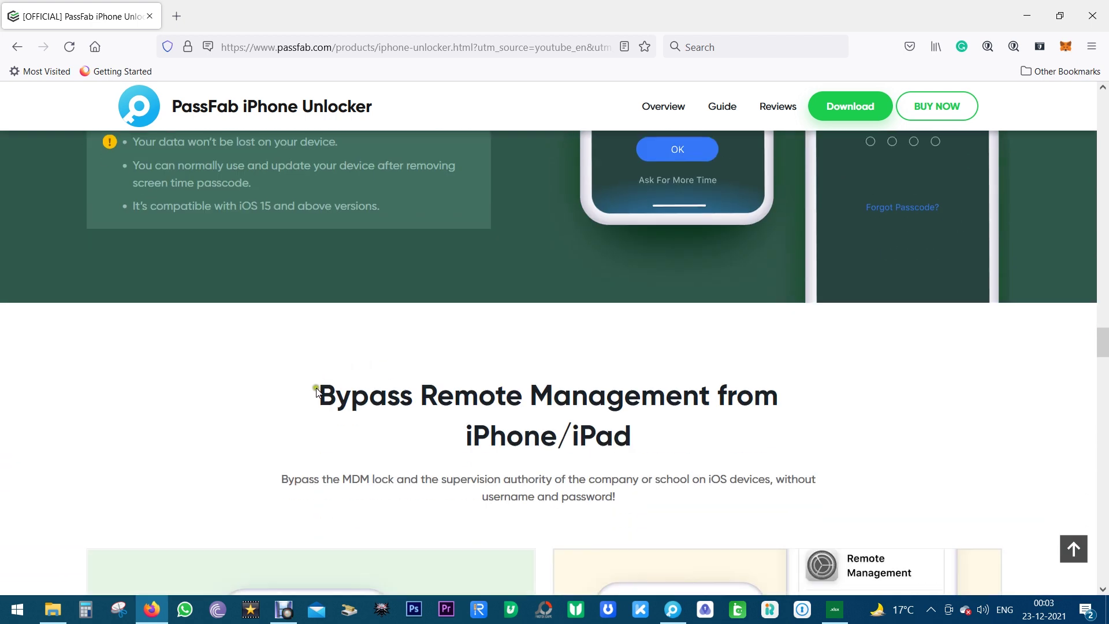
drag(320, 394, 632, 437)
click(632, 438)
scroll(566, 461, down, 8)
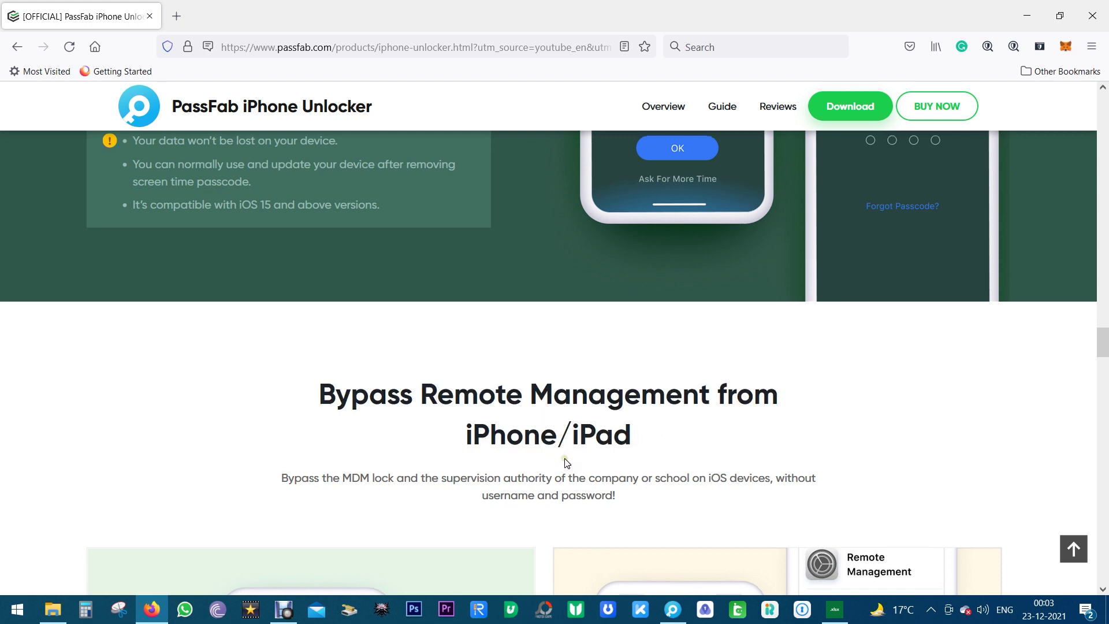
scroll(565, 463, down, 7)
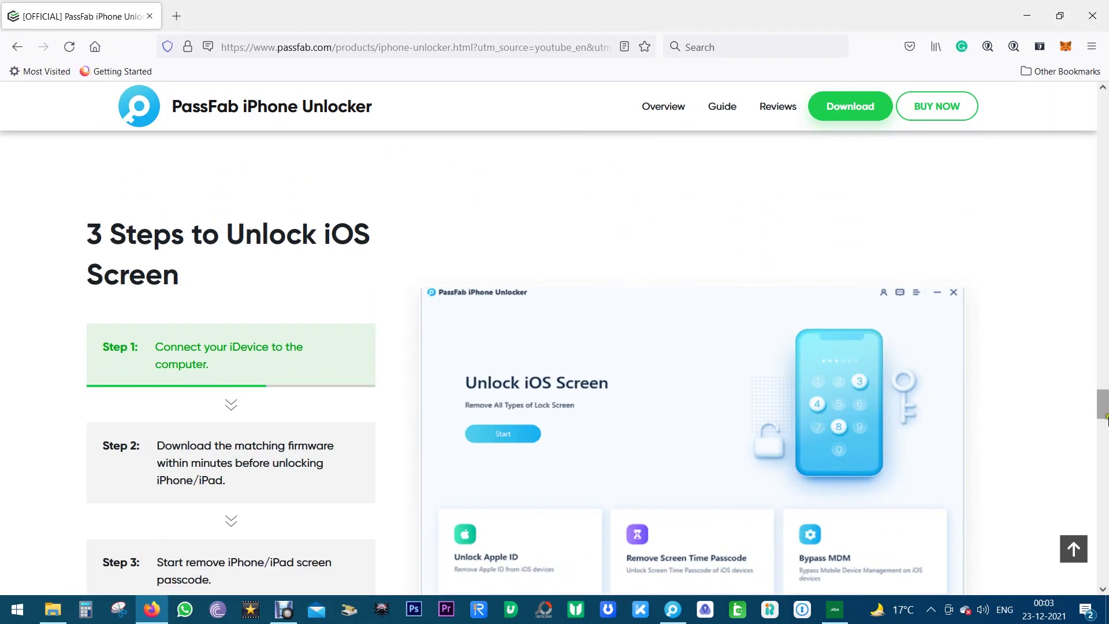
key(Home)
Toggle the page between the Mac and Windows versions, ending on Windows.
scroll(301, 416, down, 4)
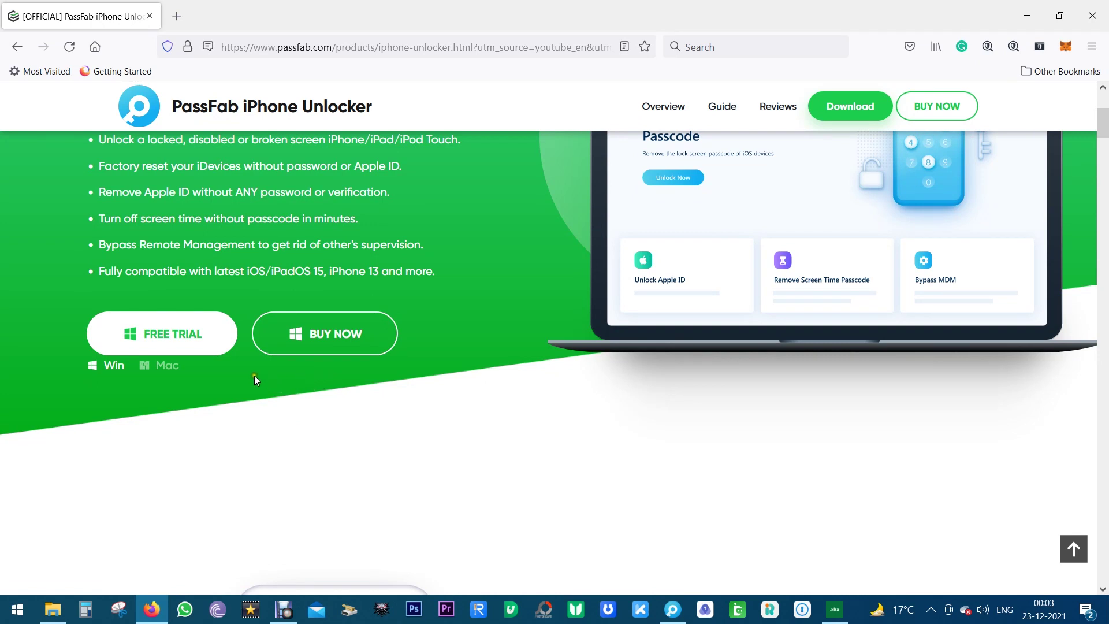
click(146, 367)
click(107, 368)
click(154, 368)
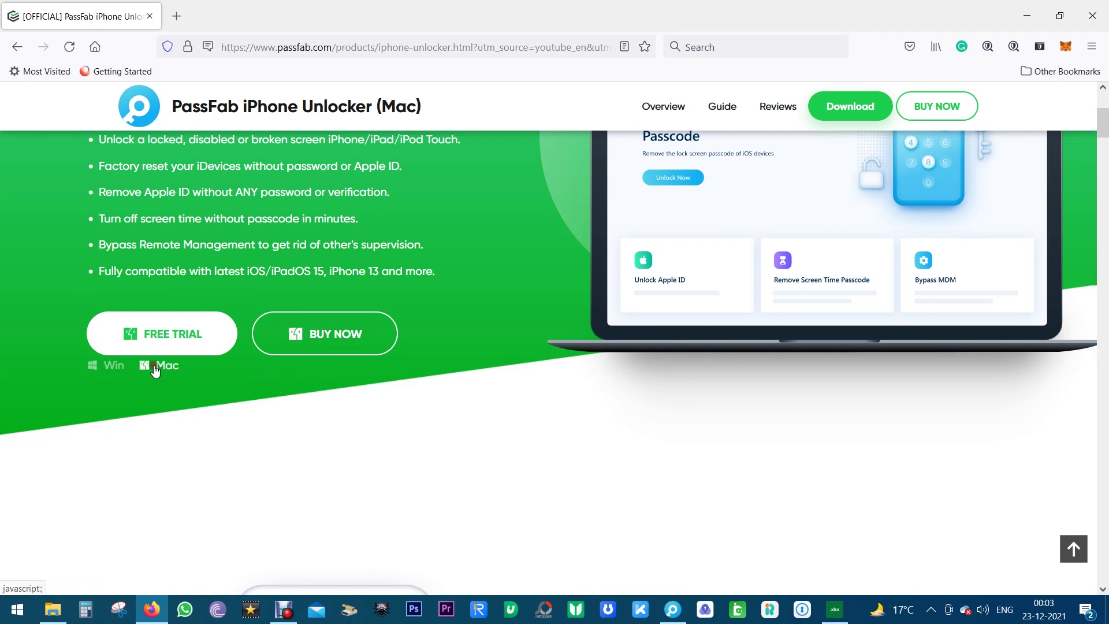
click(110, 368)
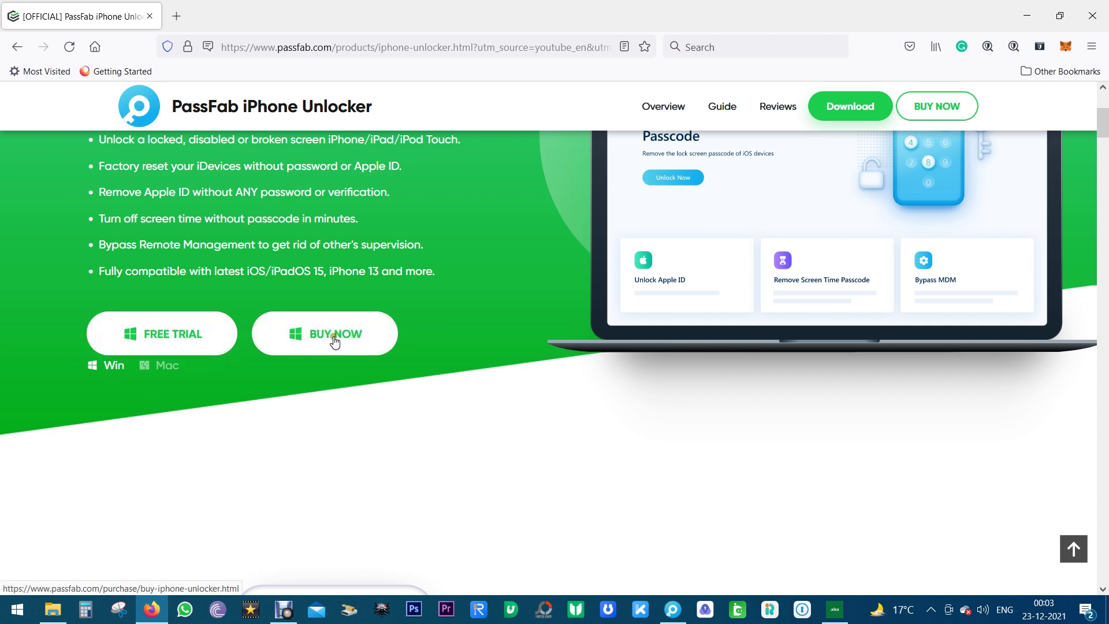
In Reminders, highlight the Find My iPhone ON note and the 10.2-11.3 version range.
scroll(552, 401, down, 8)
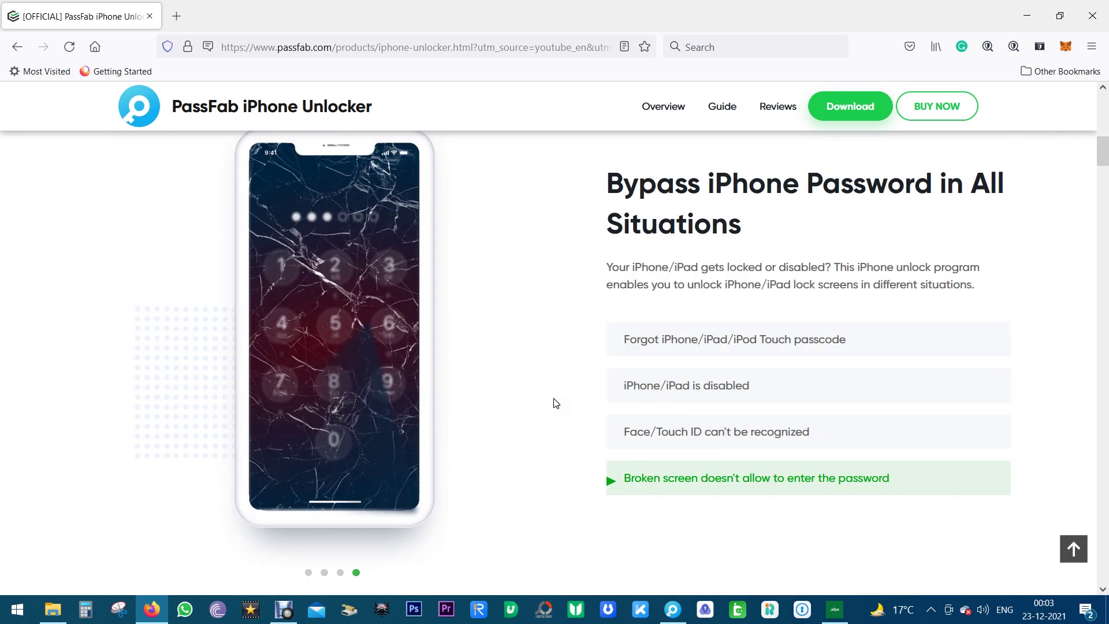
scroll(556, 403, up, 5)
scroll(556, 403, down, 15)
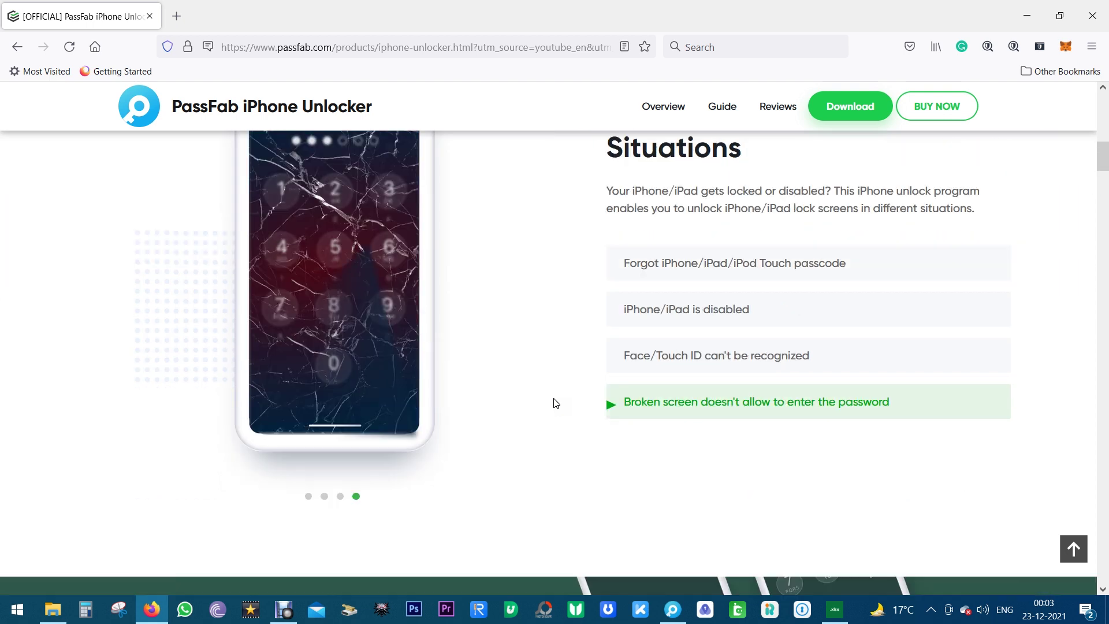
scroll(556, 402, down, 10)
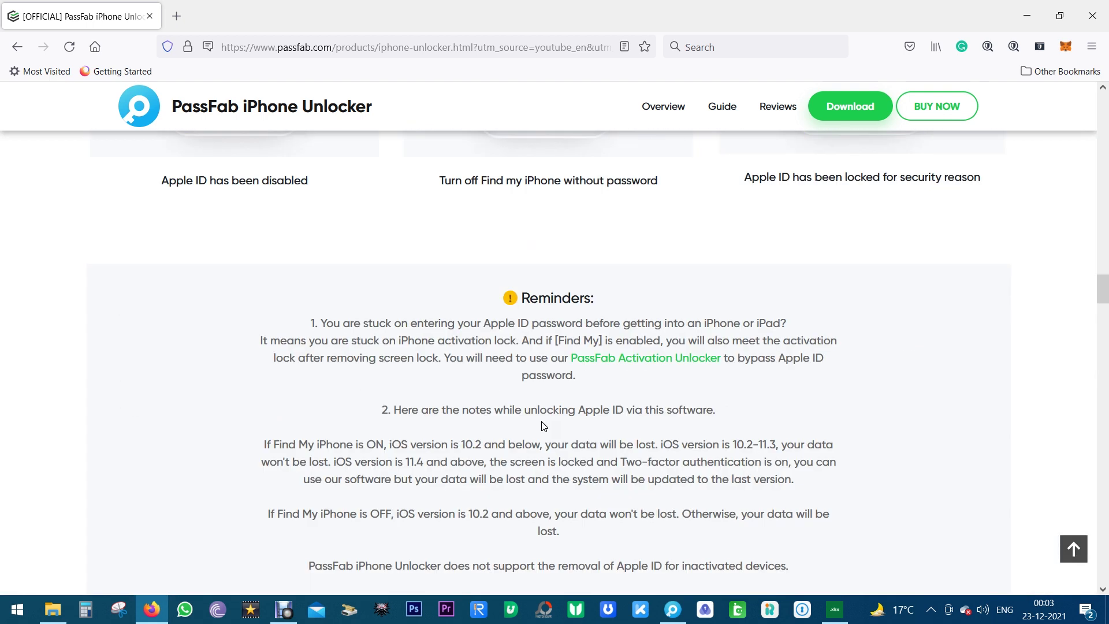
drag(261, 447, 482, 444)
drag(734, 444, 780, 456)
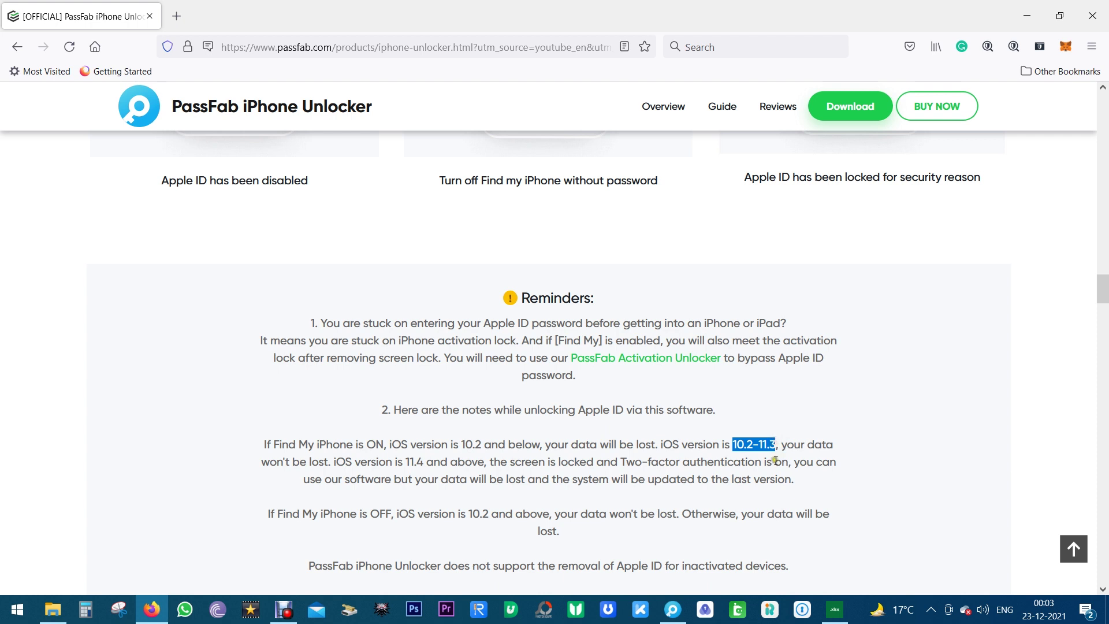
click(775, 460)
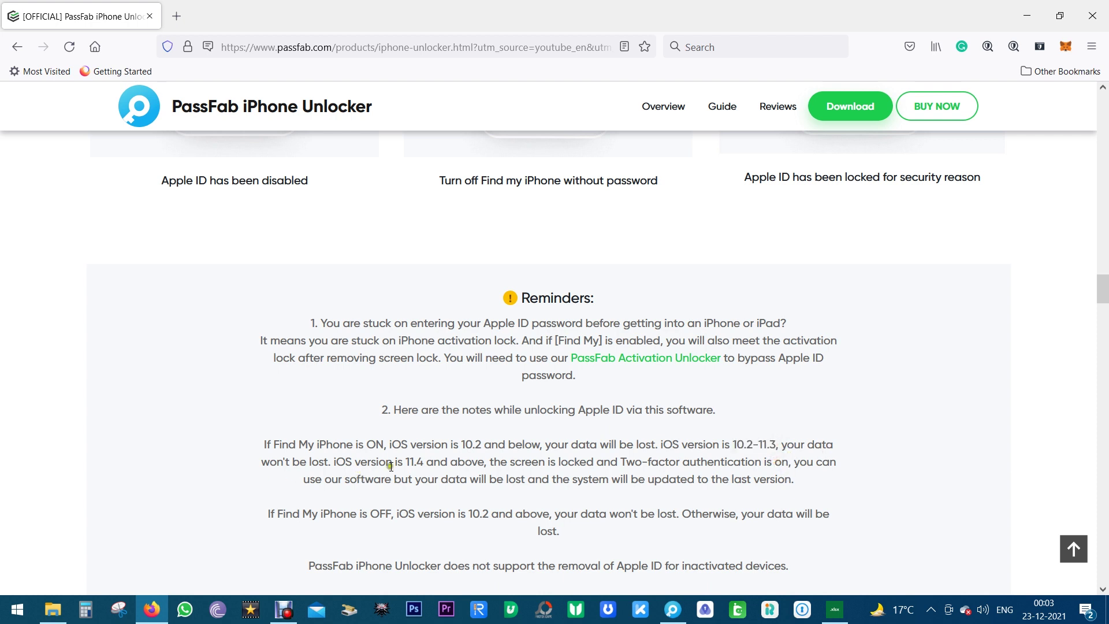
Highlight iOS 11.4 and the iOS 10.2 figure in the OFF note.
drag(406, 462, 424, 462)
drag(730, 479, 792, 480)
scroll(653, 477, down, 3)
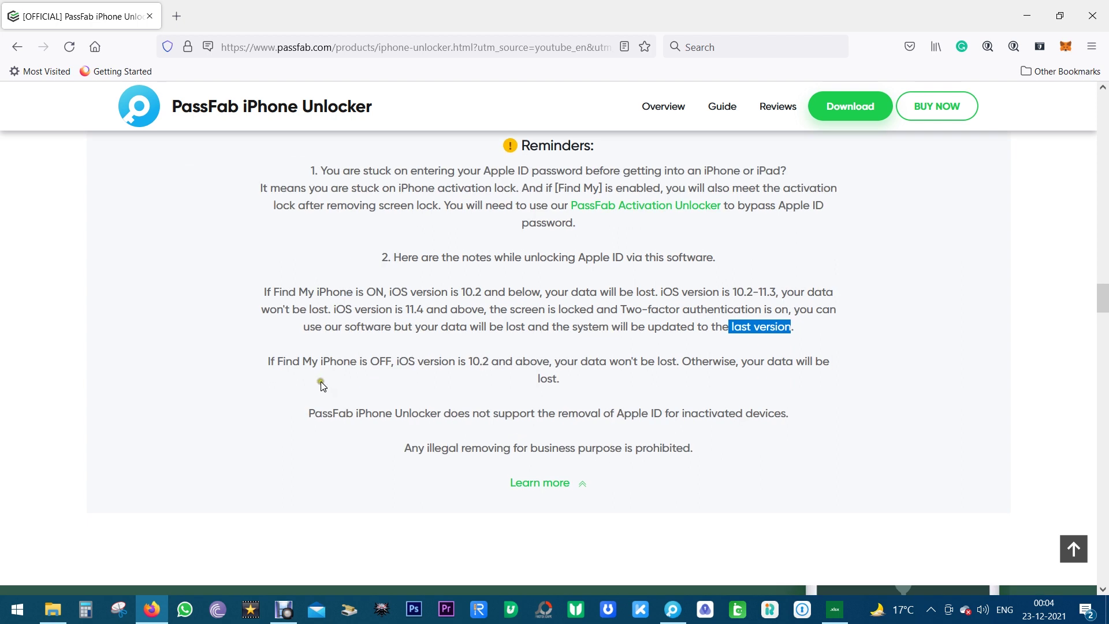
drag(467, 361, 491, 364)
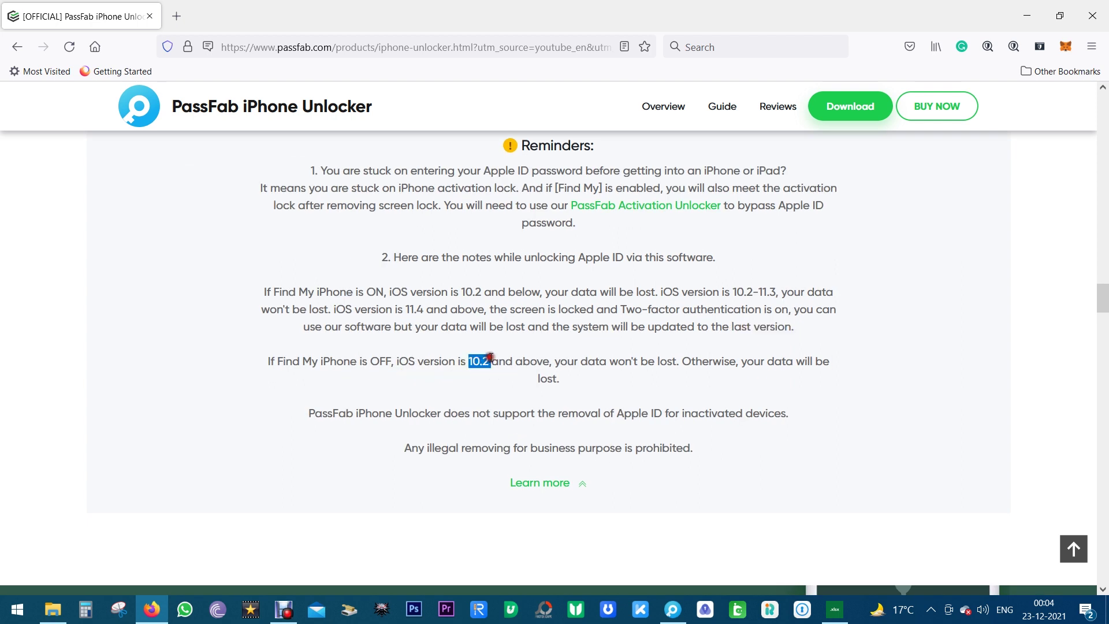
click(670, 369)
Highlight the business-use prohibited warning, then scroll on to the Screen Time section.
drag(539, 448, 692, 447)
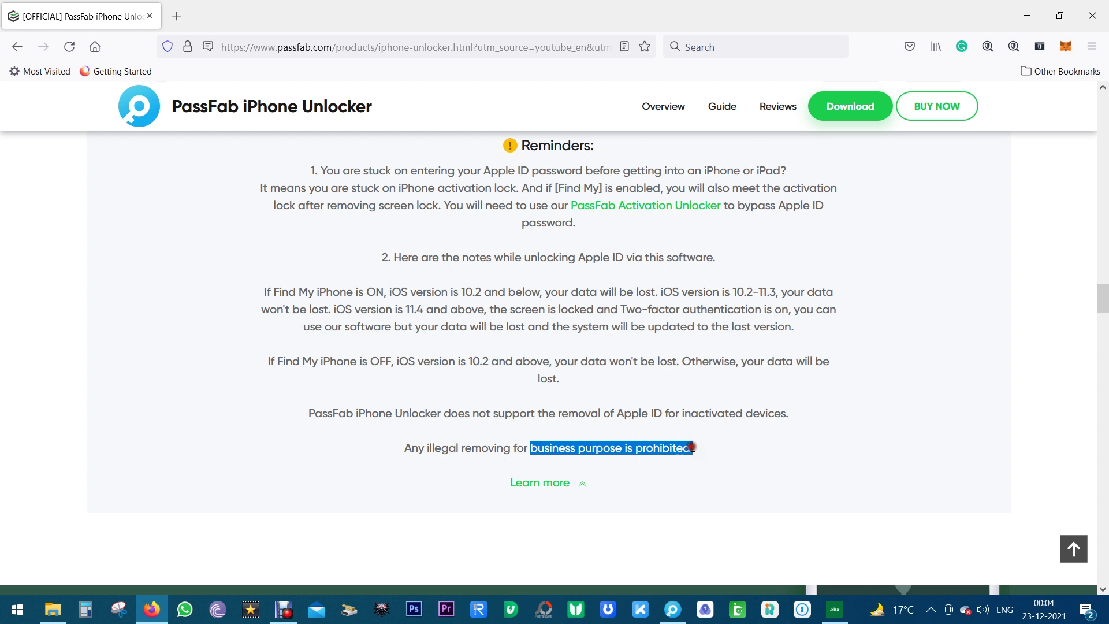
click(690, 461)
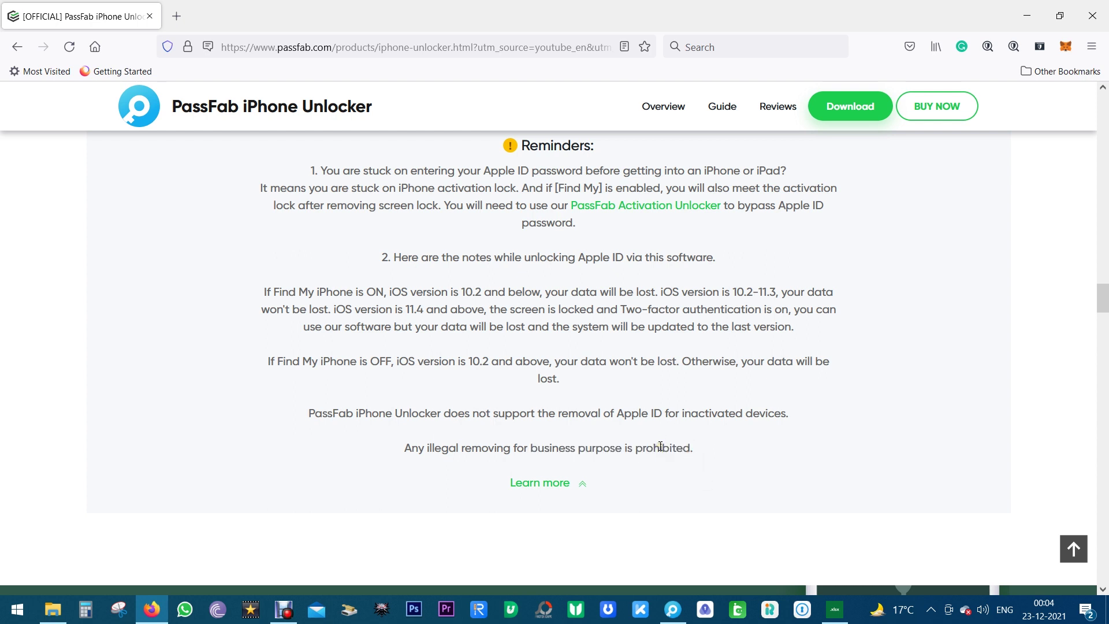
scroll(660, 446, down, 6)
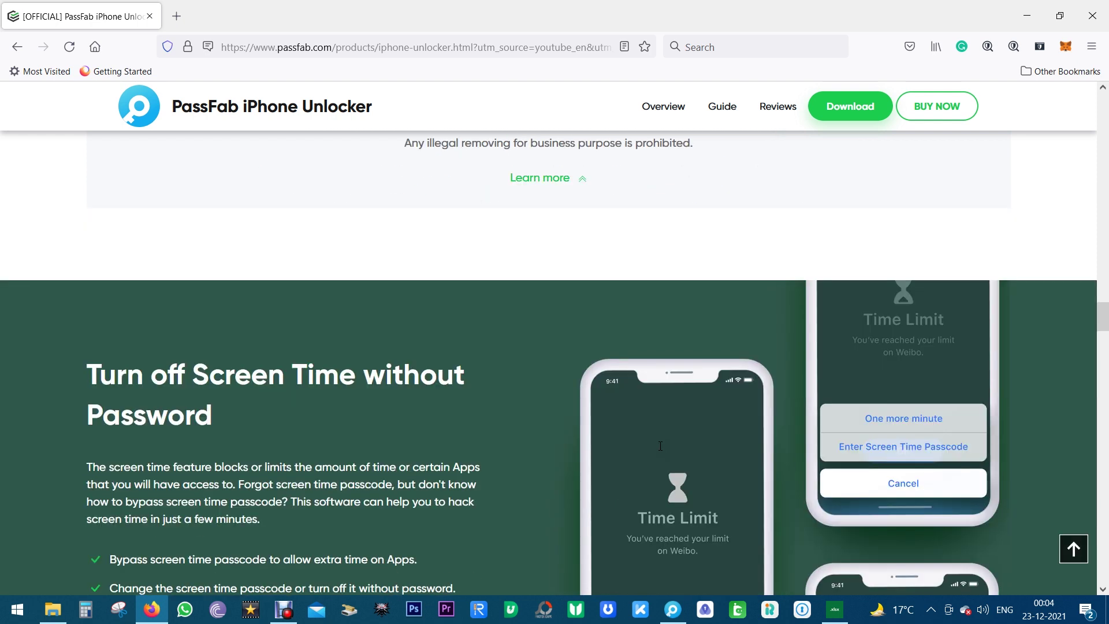
Scroll back to the page top and highlight '13' in the compatibility bullet.
scroll(660, 446, up, 15)
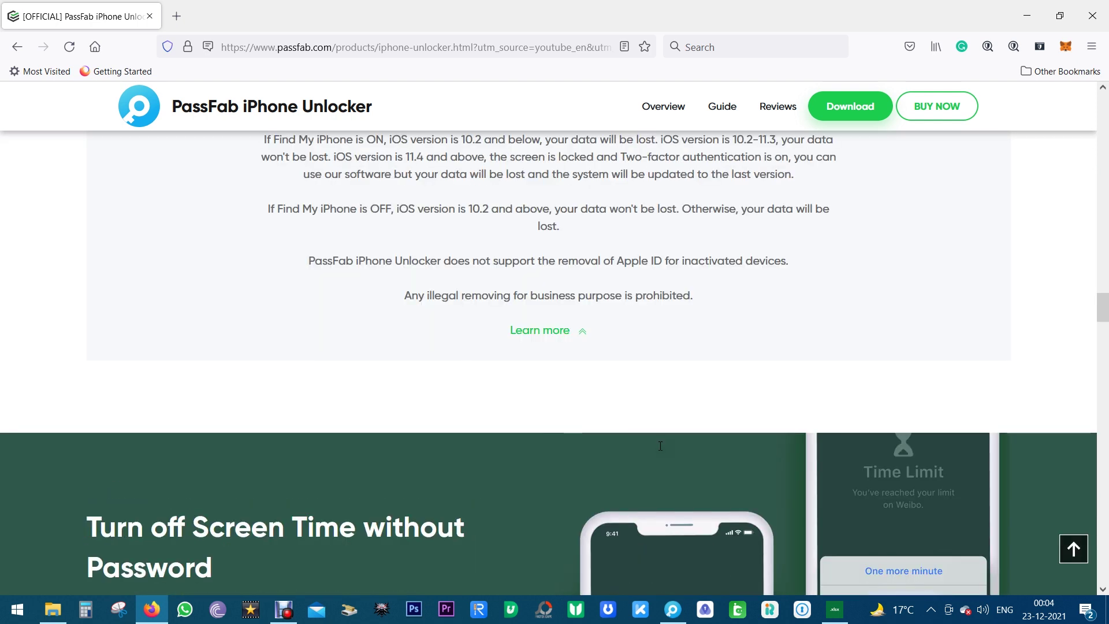
scroll(660, 446, up, 10)
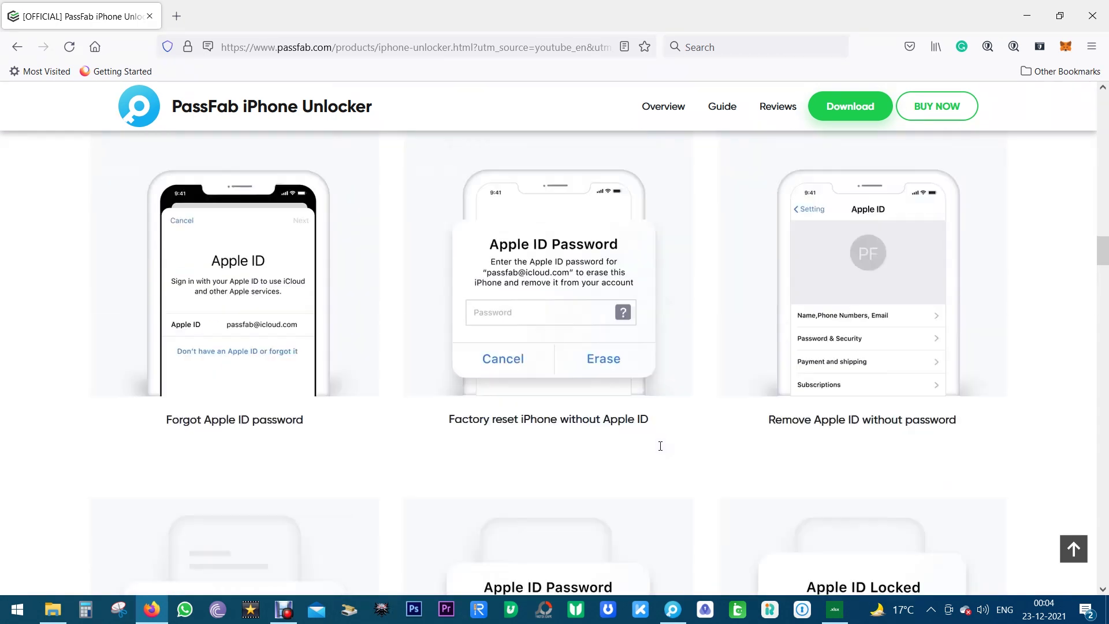
scroll(660, 446, up, 14)
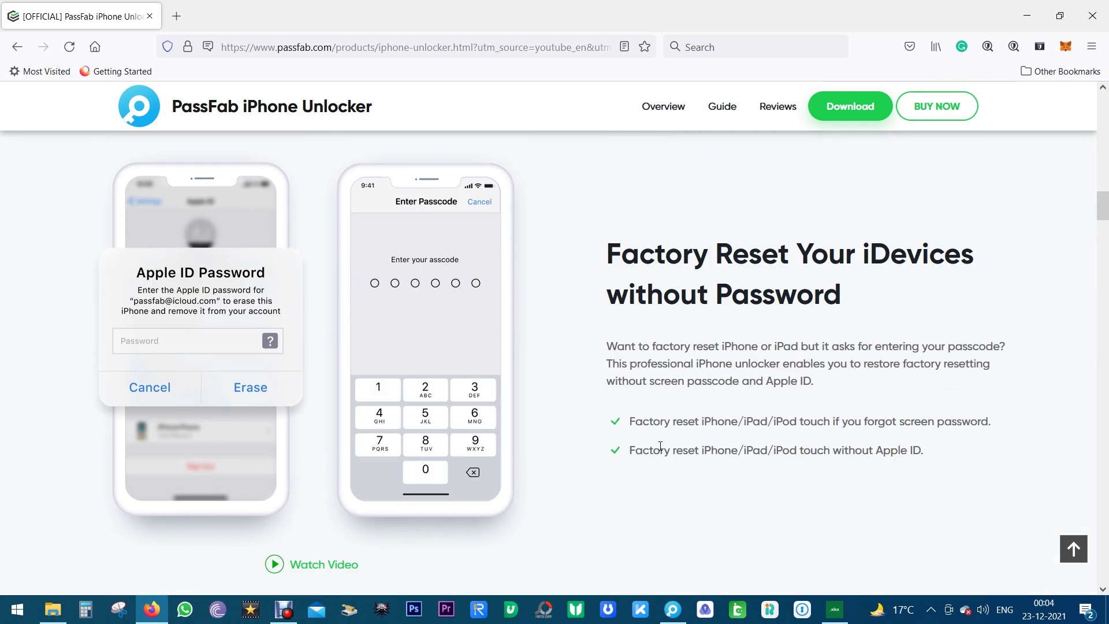
scroll(661, 446, up, 12)
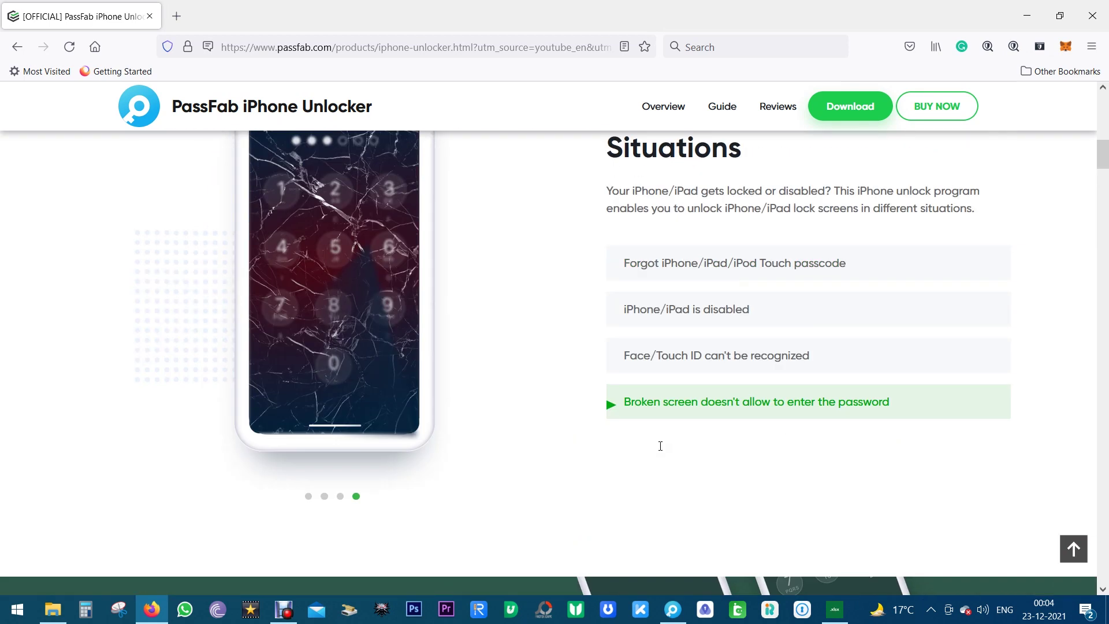
scroll(660, 445, up, 8)
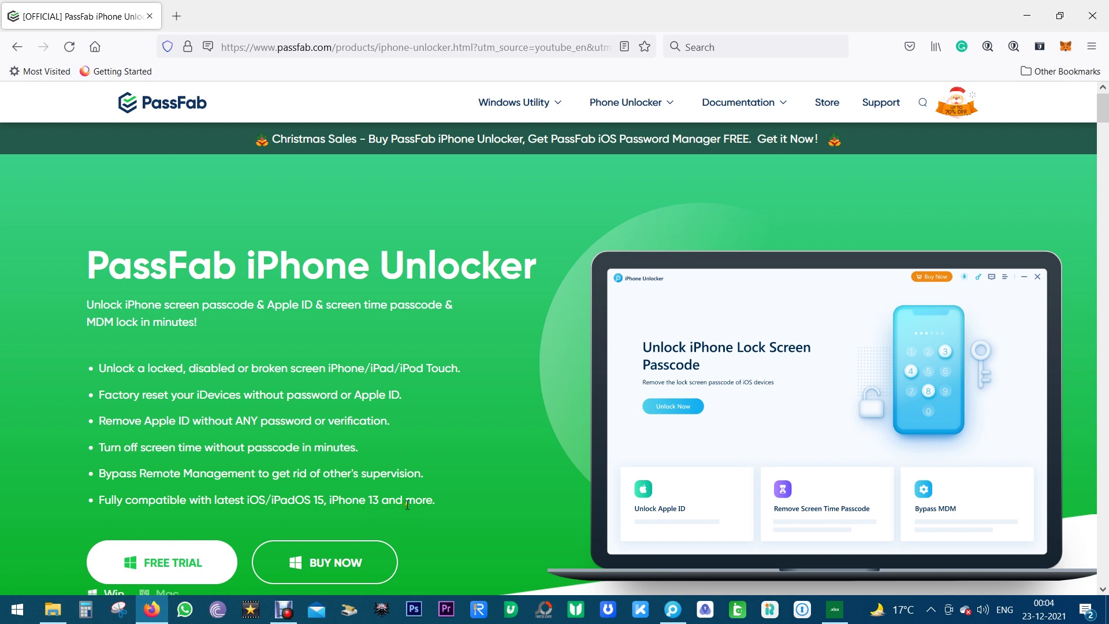
double_click(373, 500)
click(397, 508)
scroll(375, 513, down, 4)
scroll(370, 457, up, 4)
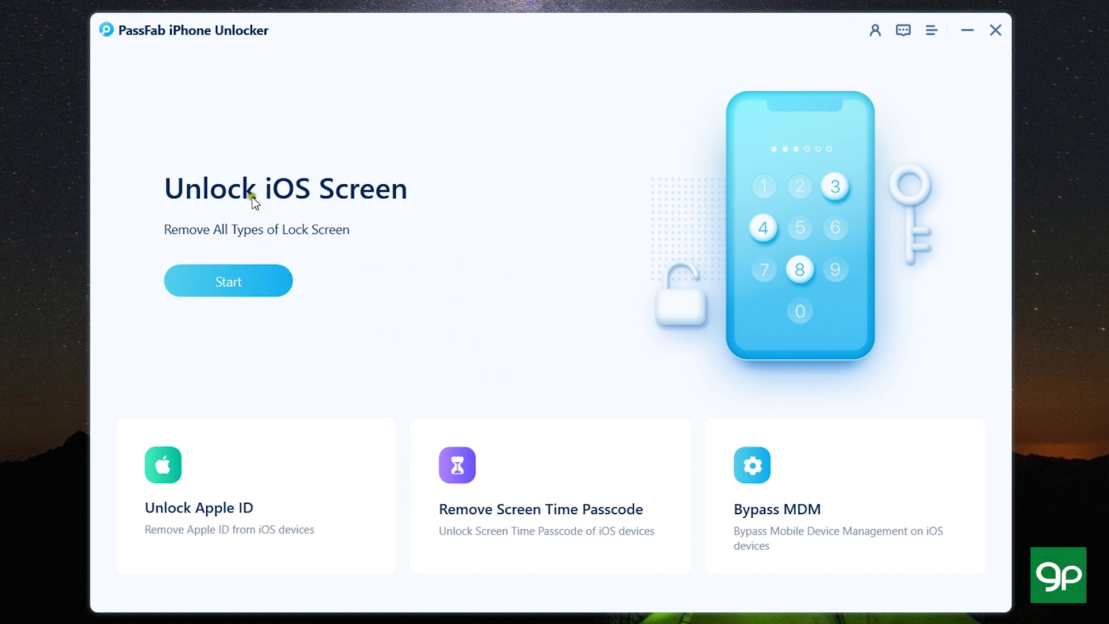
Start Unlock iOS Screen for the connected iPhone 7 and continue to firmware download.
click(229, 280)
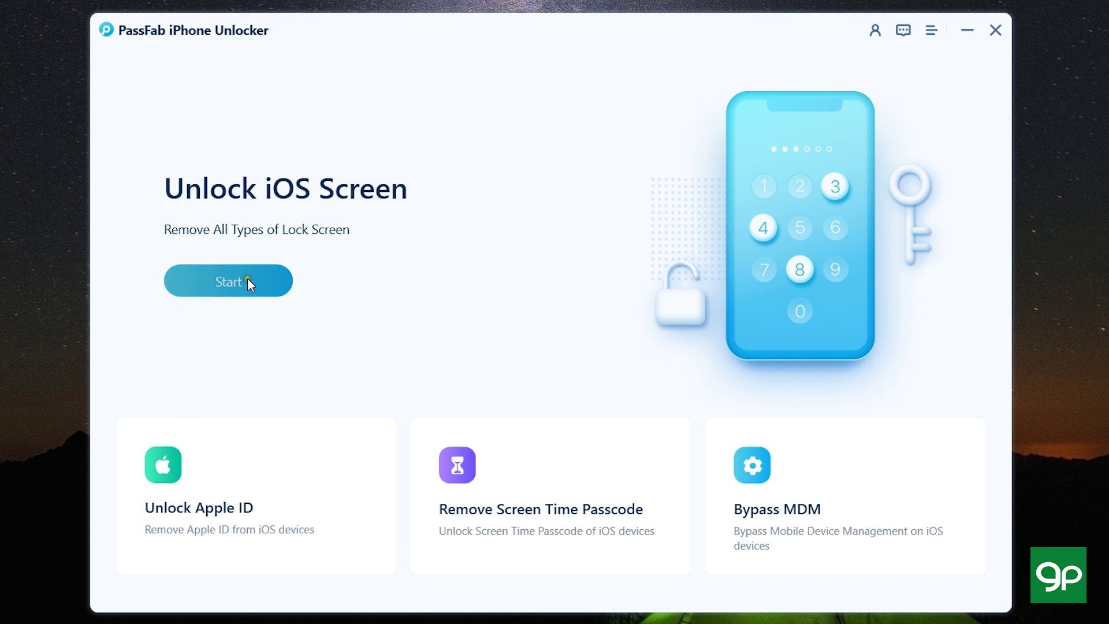
click(174, 514)
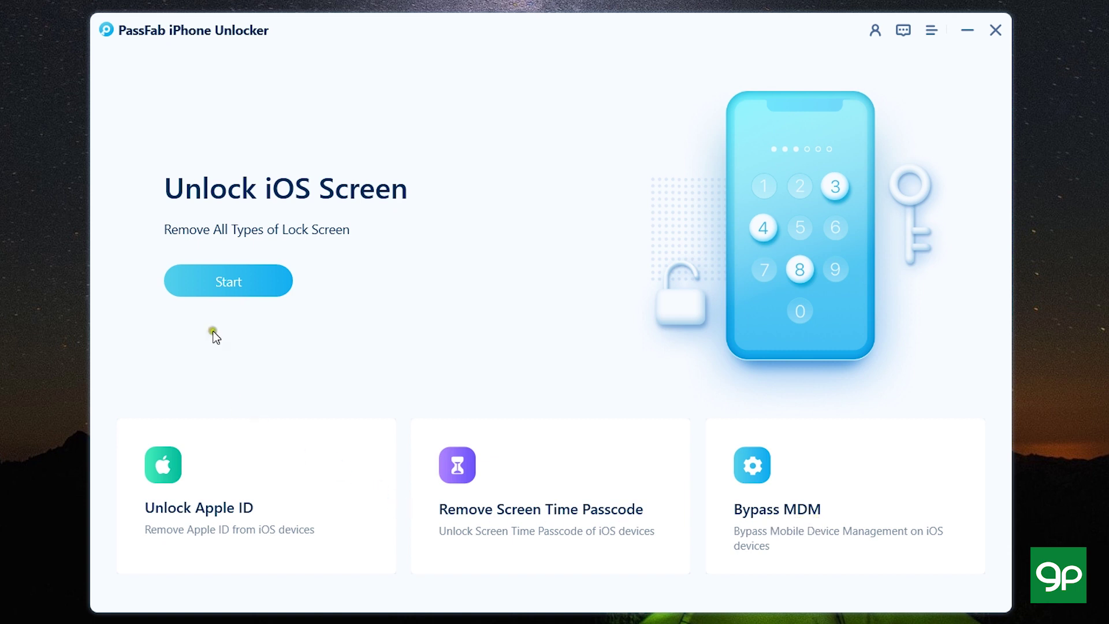
click(232, 281)
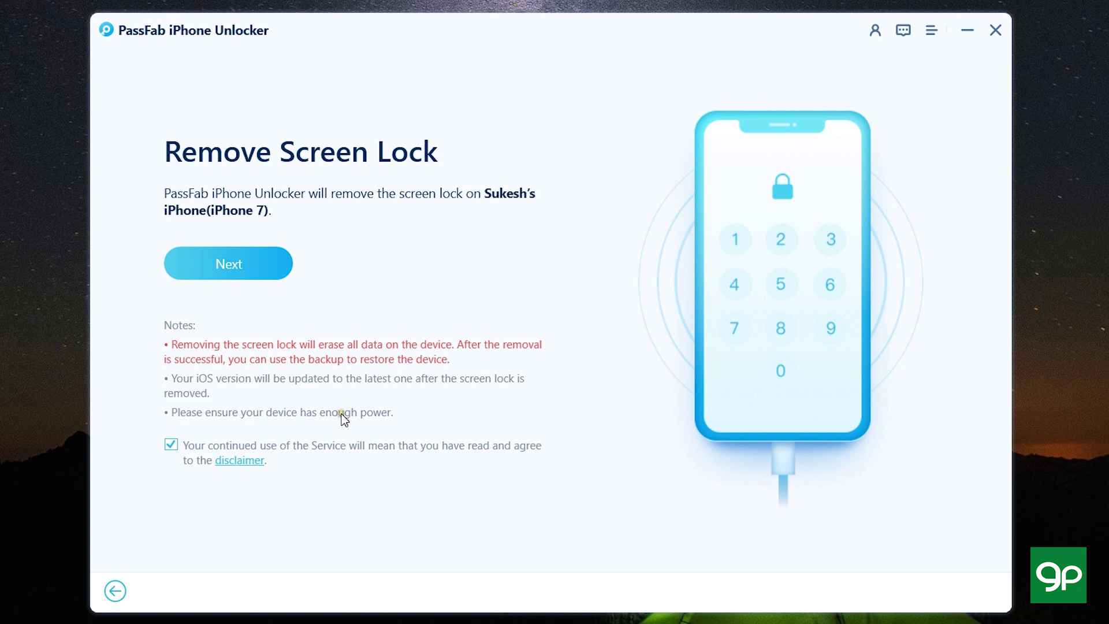
click(230, 264)
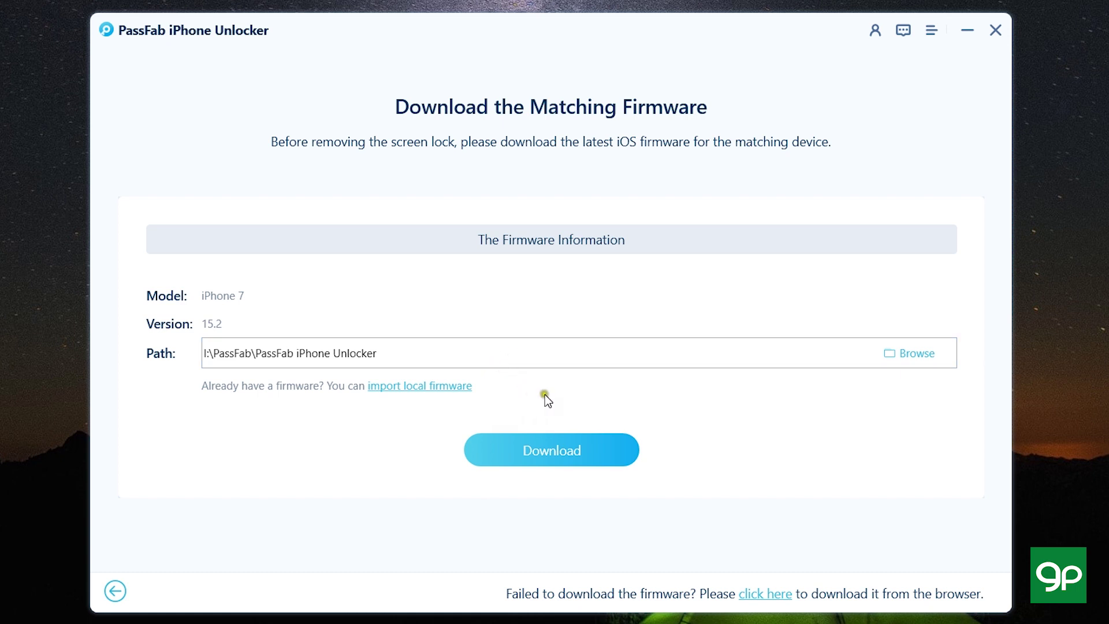
Check the local firmware import option without picking a file, then download the iOS 15.2 firmware.
click(540, 458)
click(420, 386)
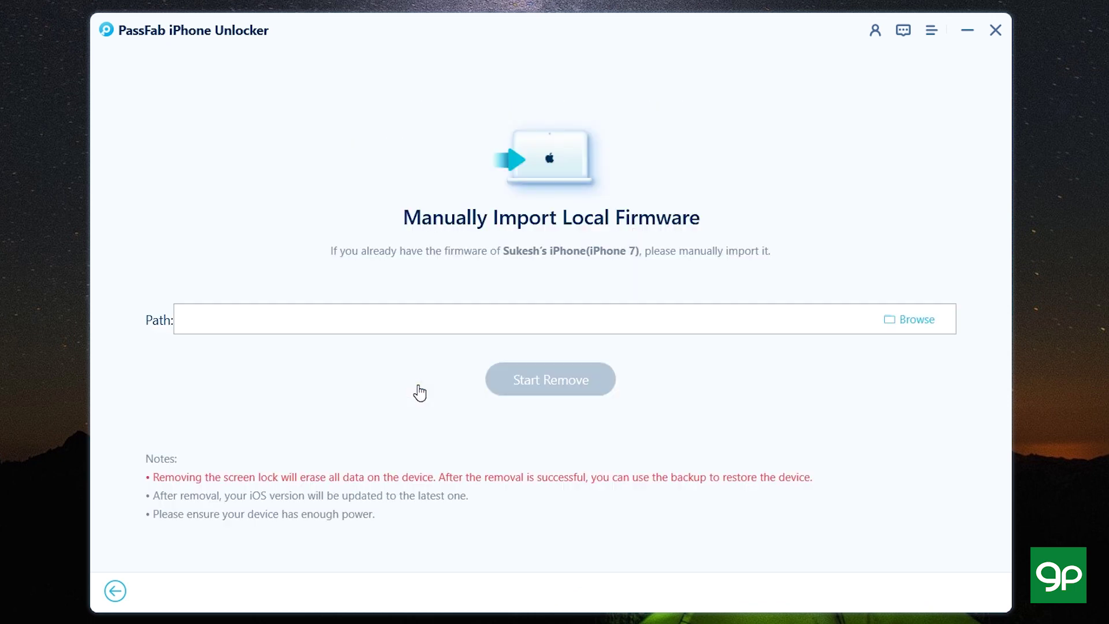
click(906, 321)
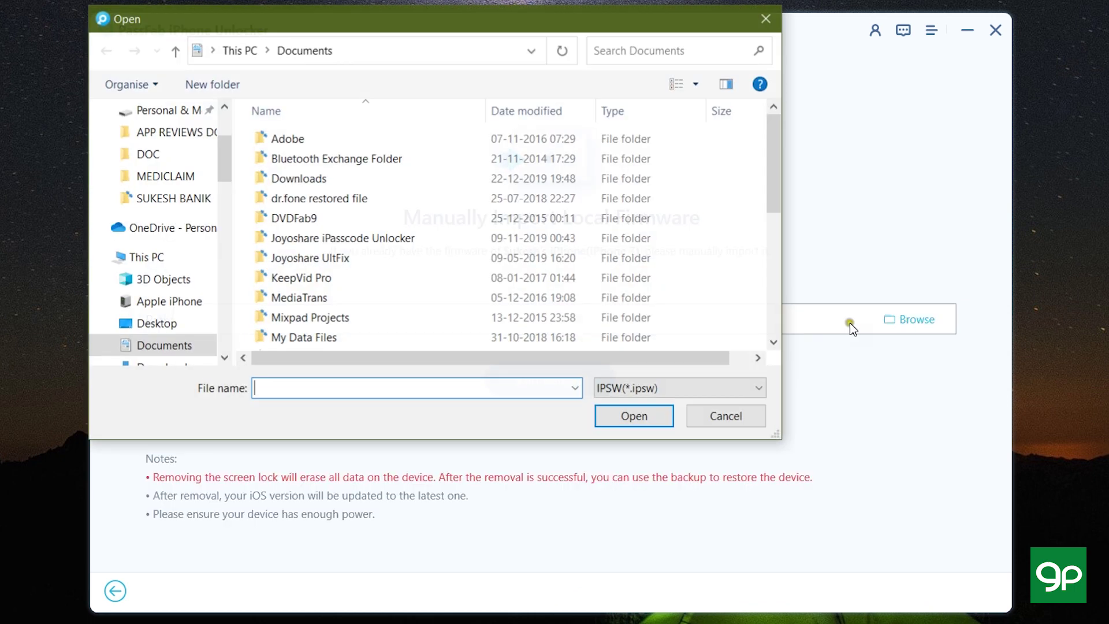
click(704, 416)
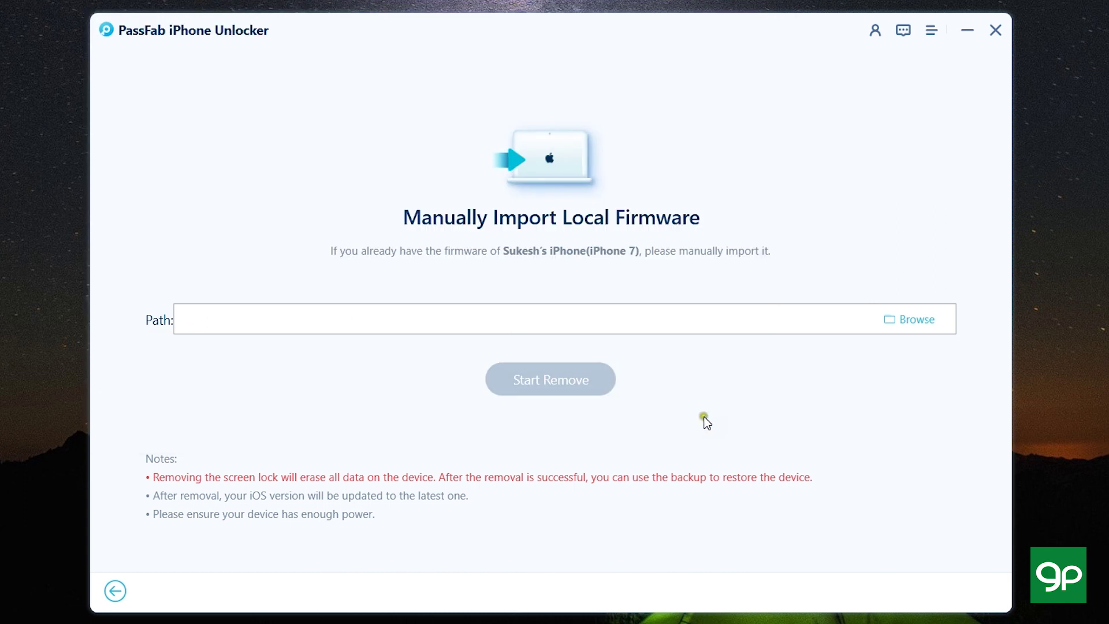
click(115, 591)
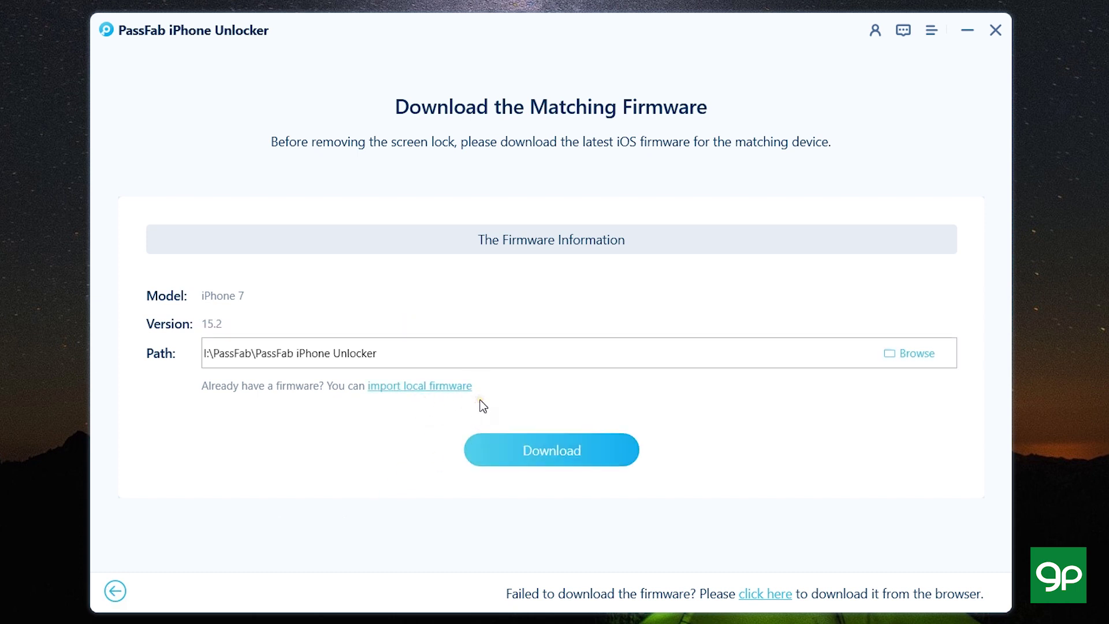
click(555, 455)
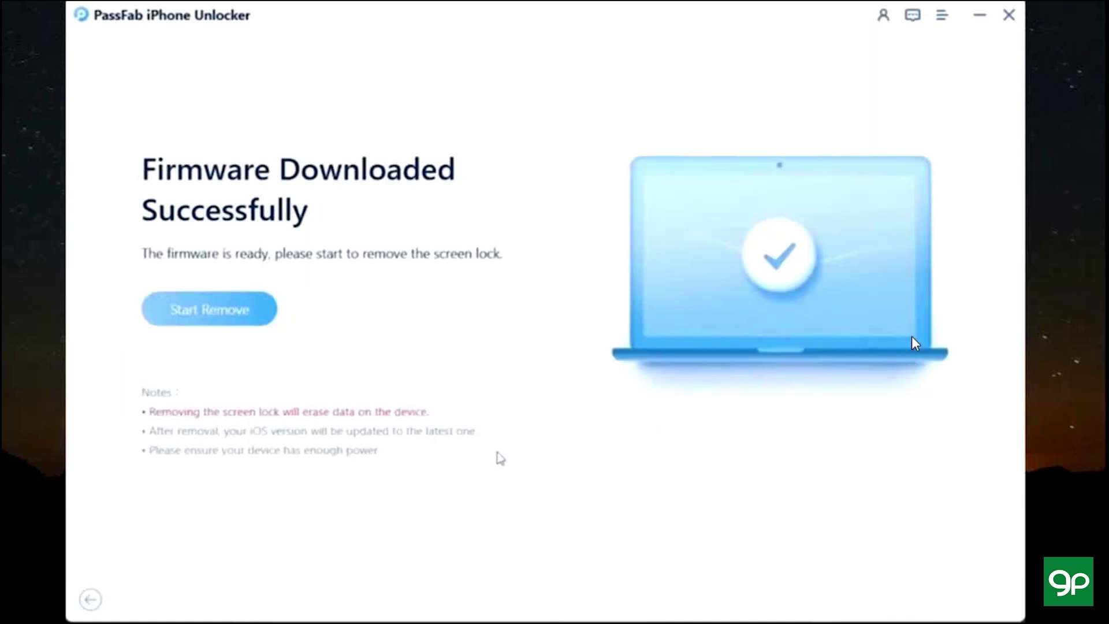
Remove the iPhone 7's screen lock, then move on to the Unlock Apple ID feature.
click(168, 310)
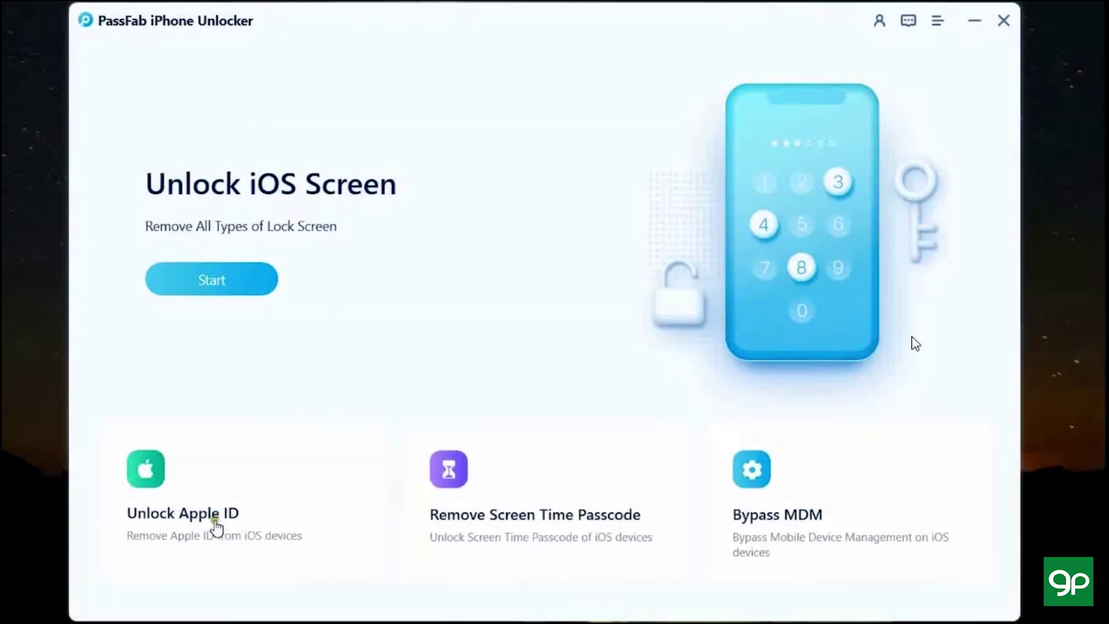
click(215, 524)
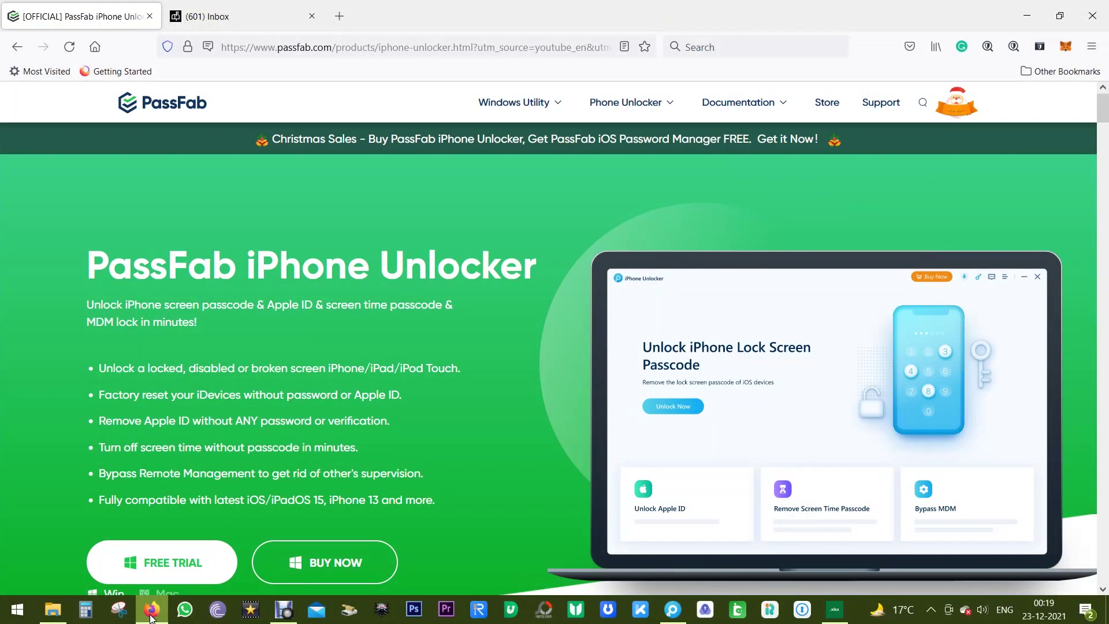
Review the $35.95, $39.95 and $49.95 licences on the pricing page, then go back.
scroll(162, 216, down, 1)
drag(87, 189, 541, 193)
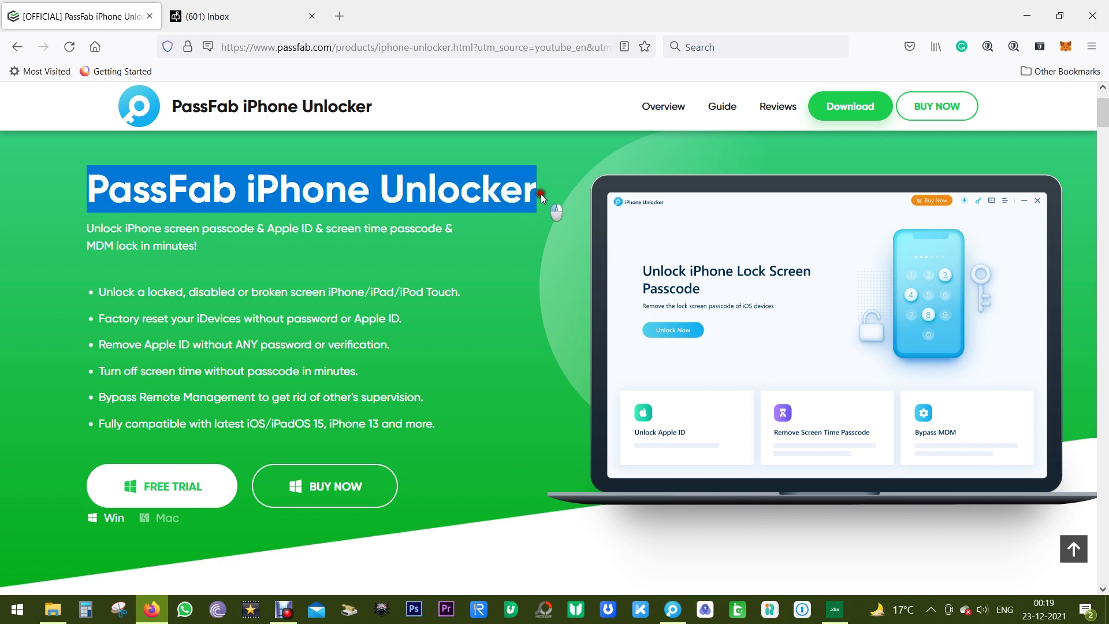
click(520, 255)
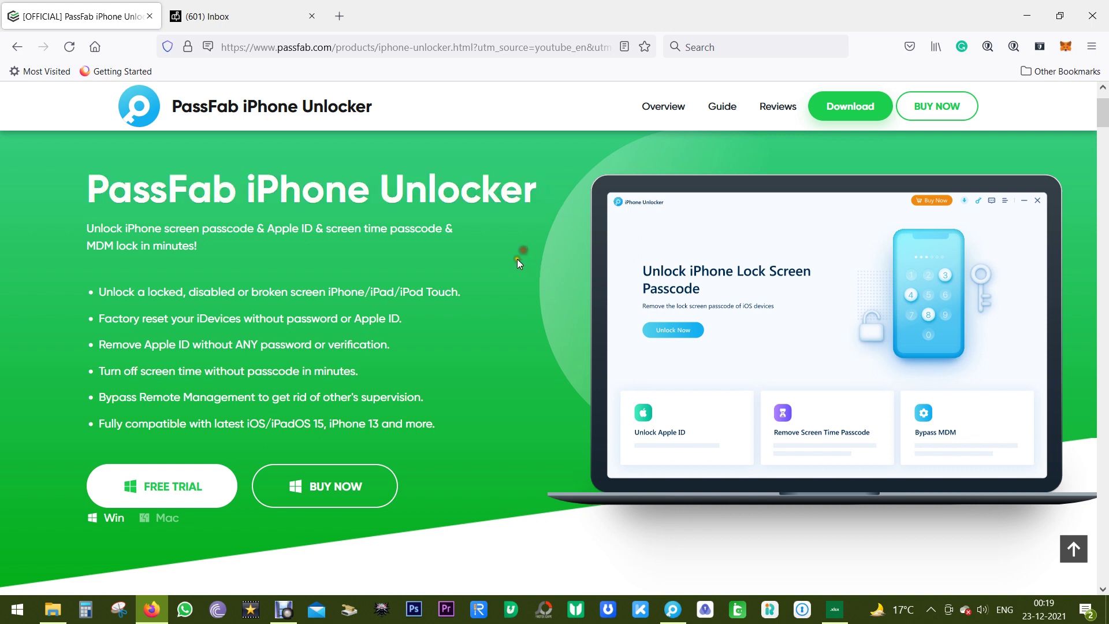
click(315, 484)
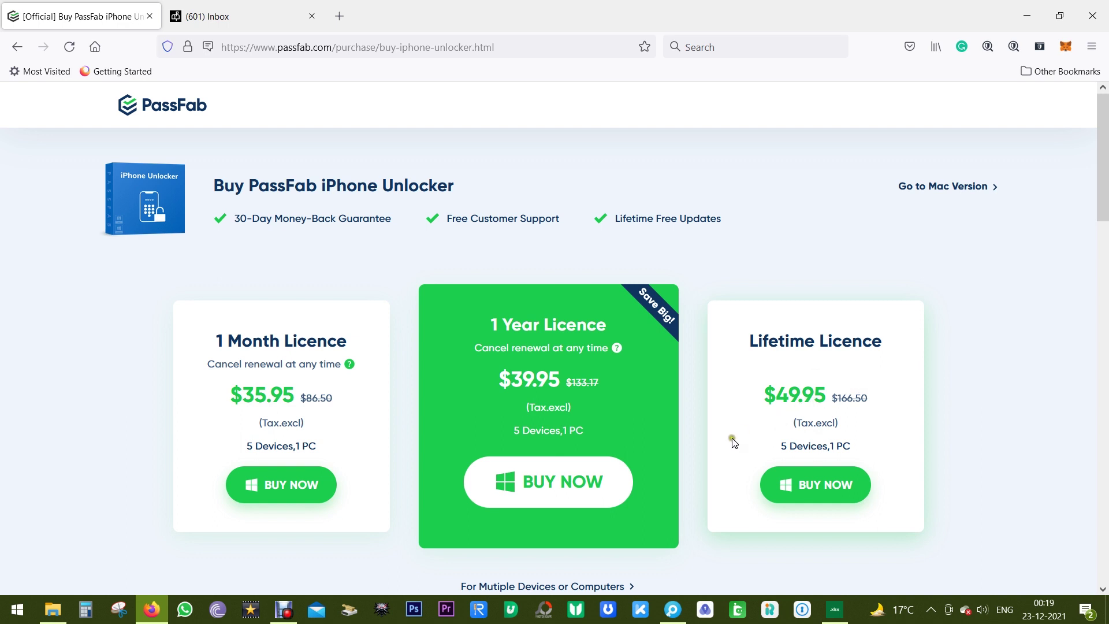
scroll(729, 448, down, 8)
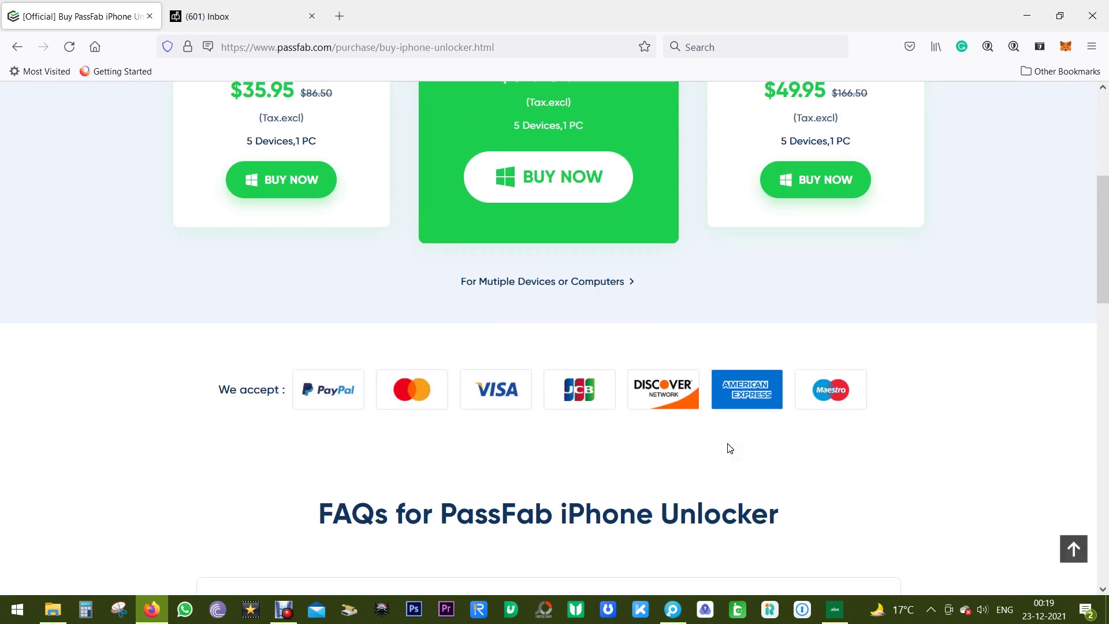
scroll(729, 448, up, 12)
click(17, 47)
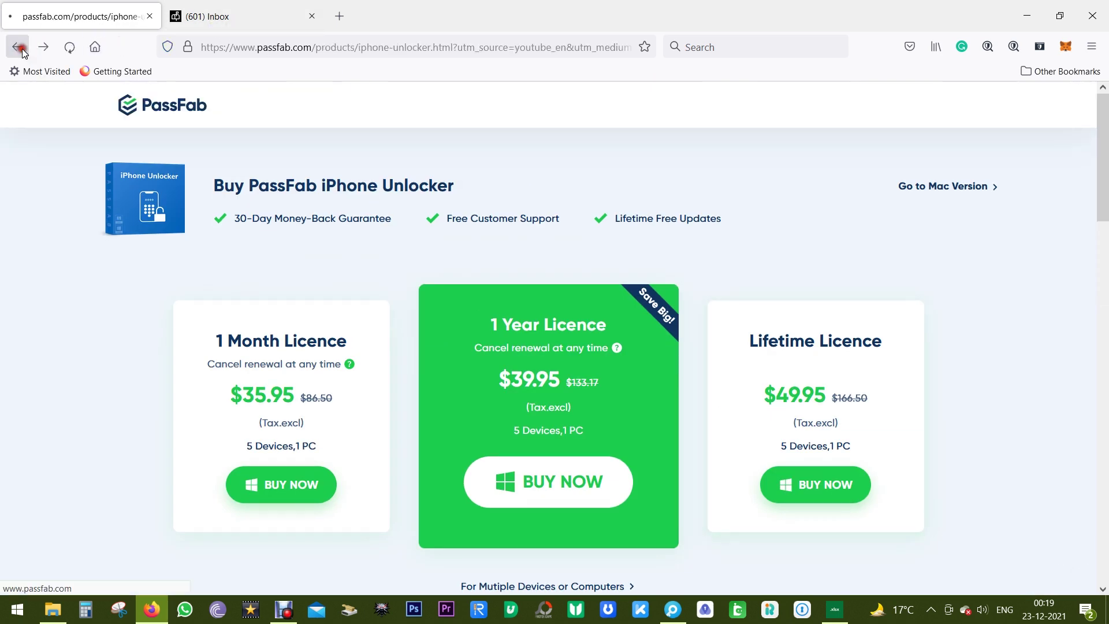